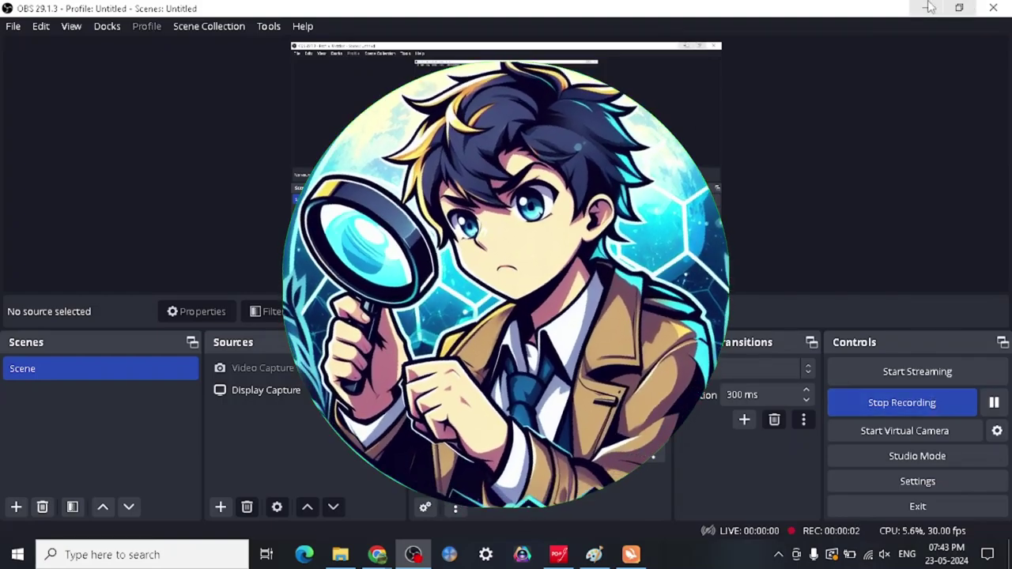
# - Hide the recorder and scroll the travel jewelry box listing down to the EtsyHunt Rank Tool panel
pyautogui.click(929, 8)
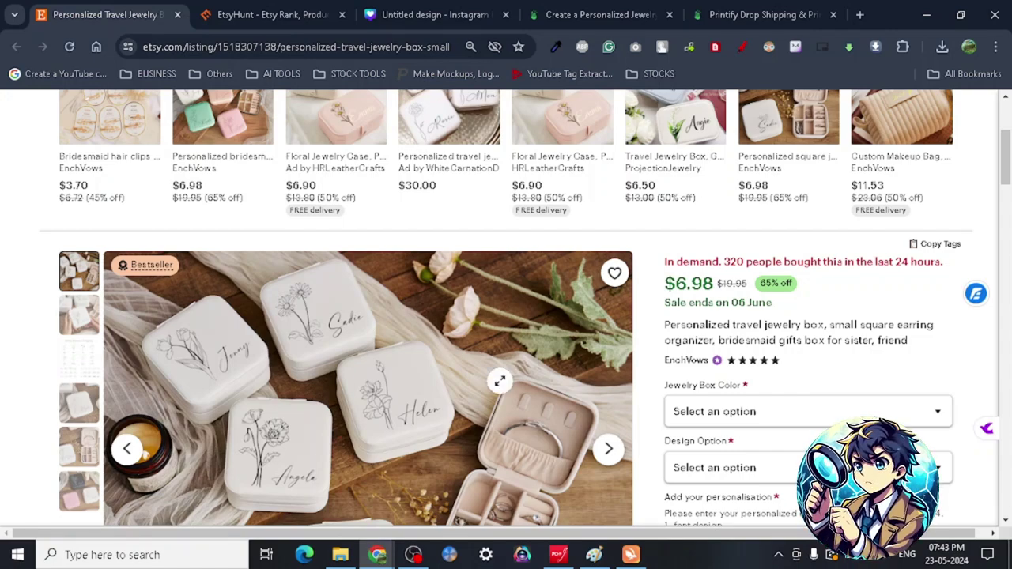
pyautogui.scroll(-2, 715, 345)
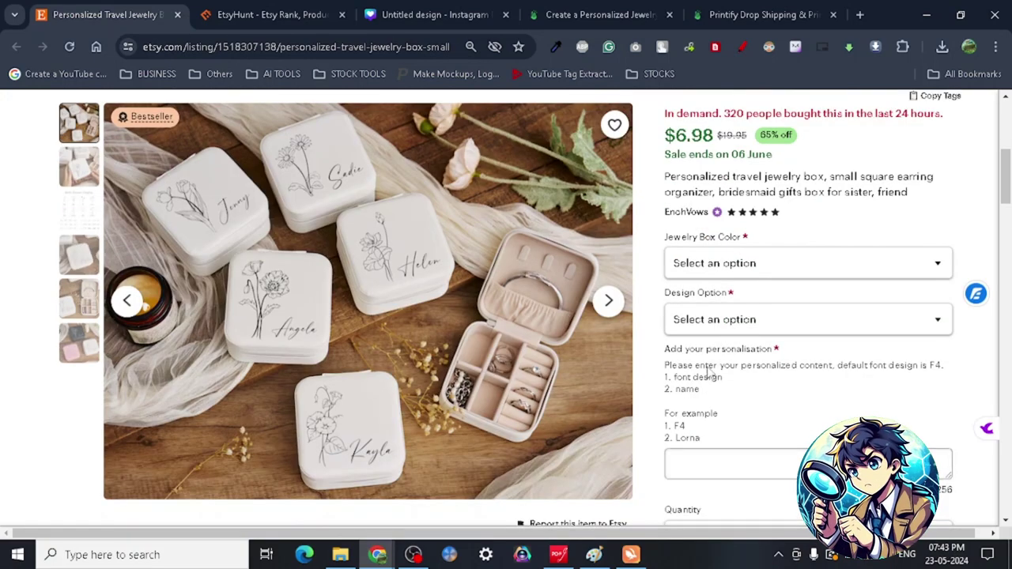
pyautogui.scroll(3, 704, 382)
pyautogui.scroll(1, 709, 377)
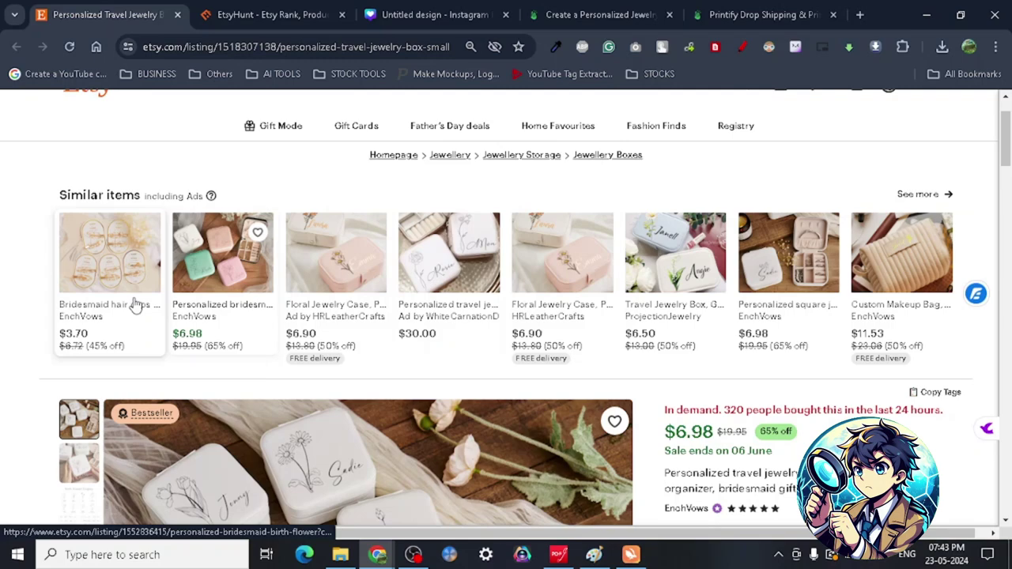
pyautogui.scroll(1, 5, 312)
pyautogui.scroll(-2, 4, 348)
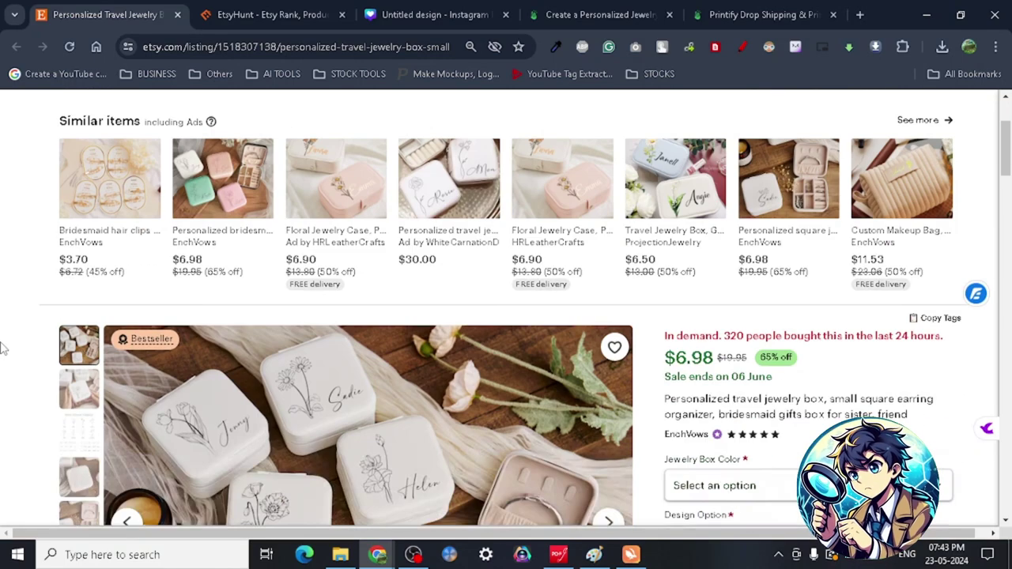
pyautogui.scroll(2, 3, 348)
pyautogui.scroll(-3, 3, 348)
pyautogui.scroll(-1, 3, 377)
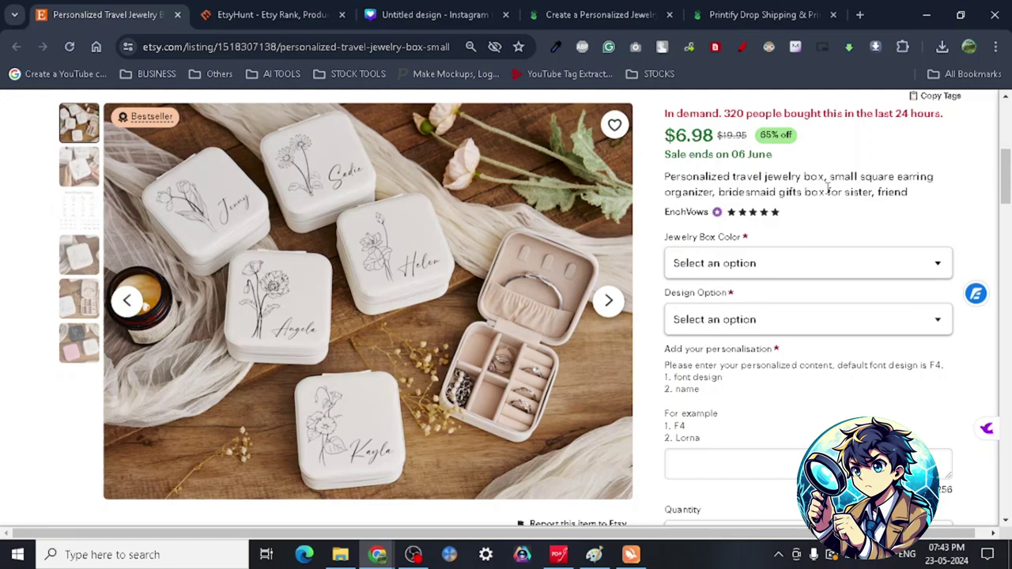
pyautogui.scroll(1, 827, 187)
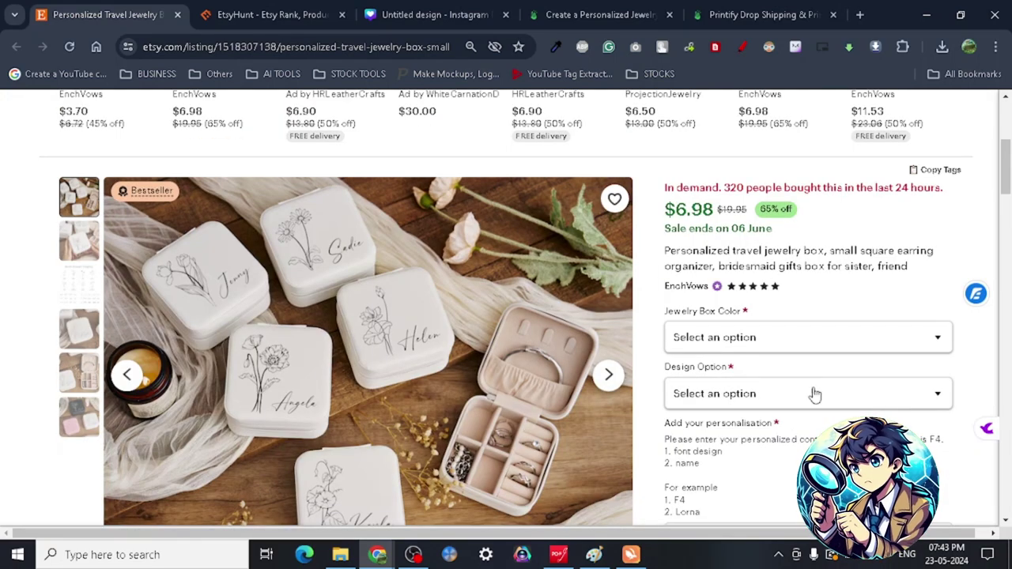
pyautogui.scroll(-2, 815, 394)
pyautogui.scroll(-1, 796, 332)
pyautogui.scroll(3, 229, 416)
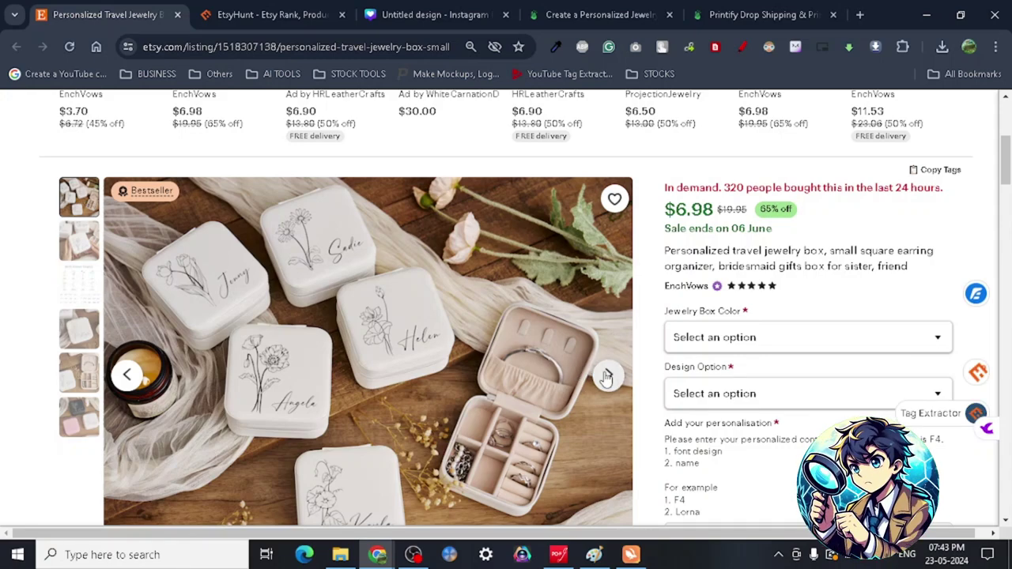
# - Scroll past the EtsyHunt Rank Tool table, Tags and Related searches on the listing
pyautogui.scroll(-5, 616, 379)
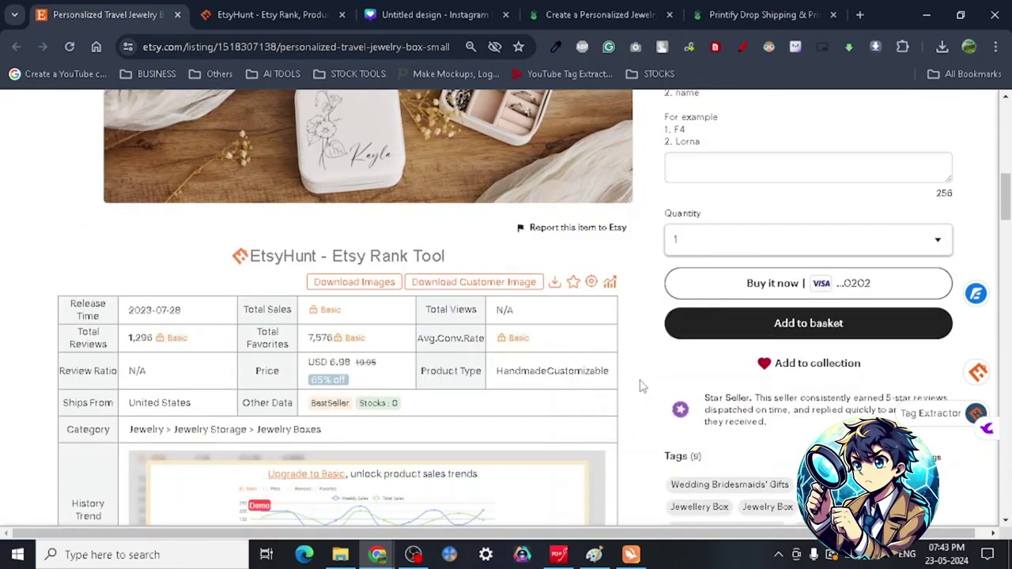
pyautogui.scroll(-2, 642, 385)
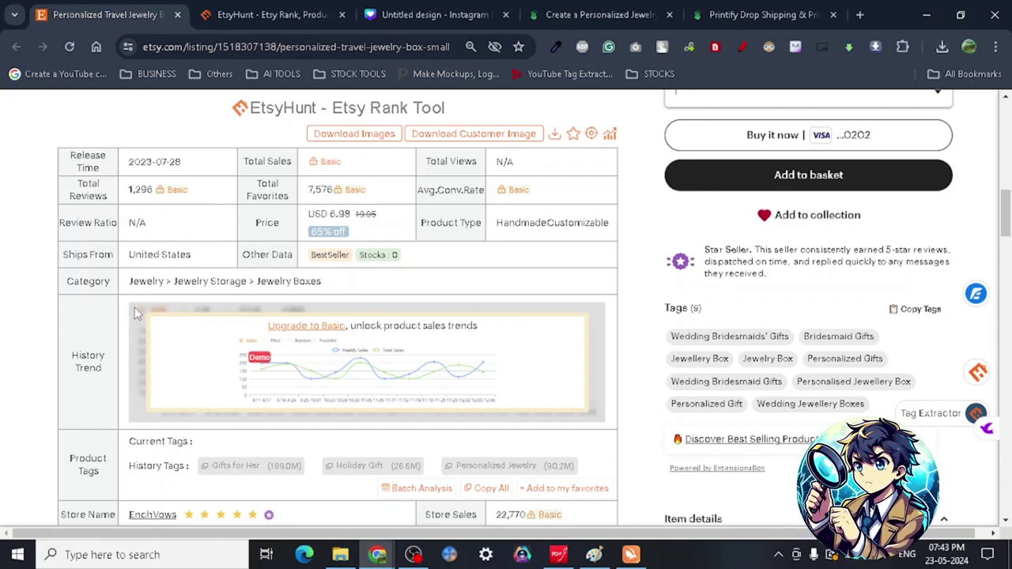
pyautogui.scroll(-2, 688, 332)
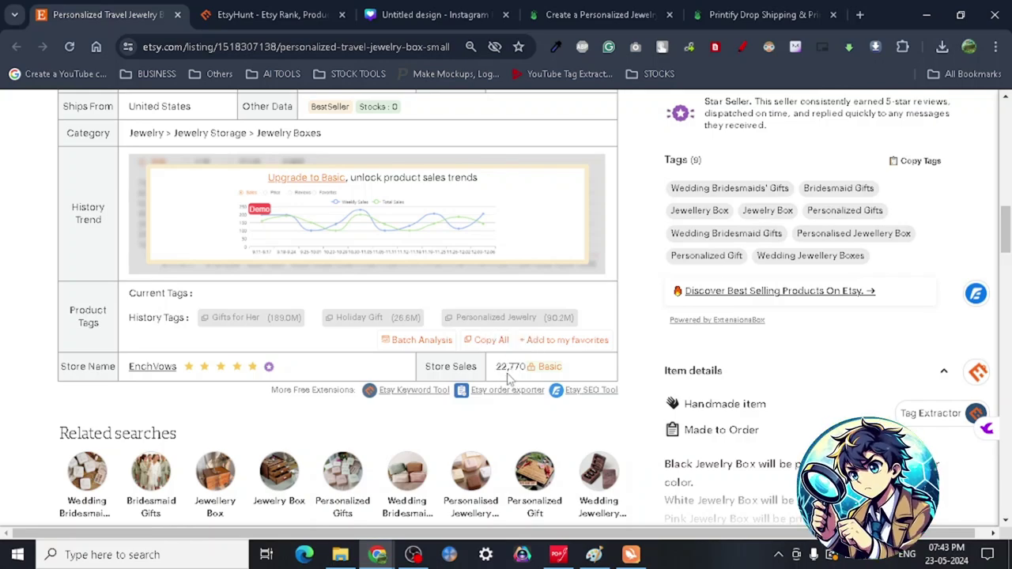
pyautogui.scroll(5, 87, 380)
pyautogui.scroll(8, 119, 373)
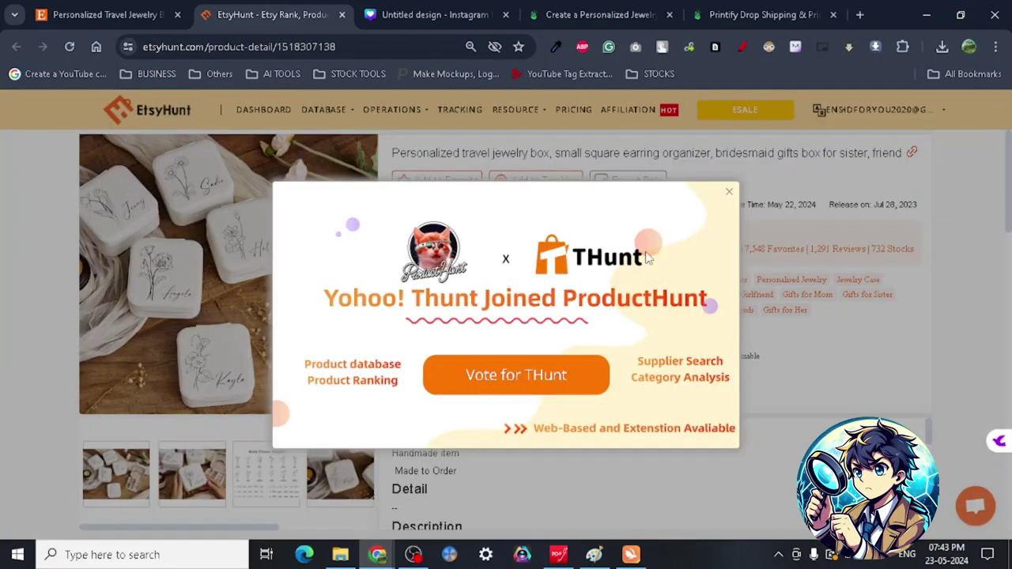
# - Close the THunt popup on EtsyHunt and return to the Etsy jewelry box tab
pyautogui.click(729, 191)
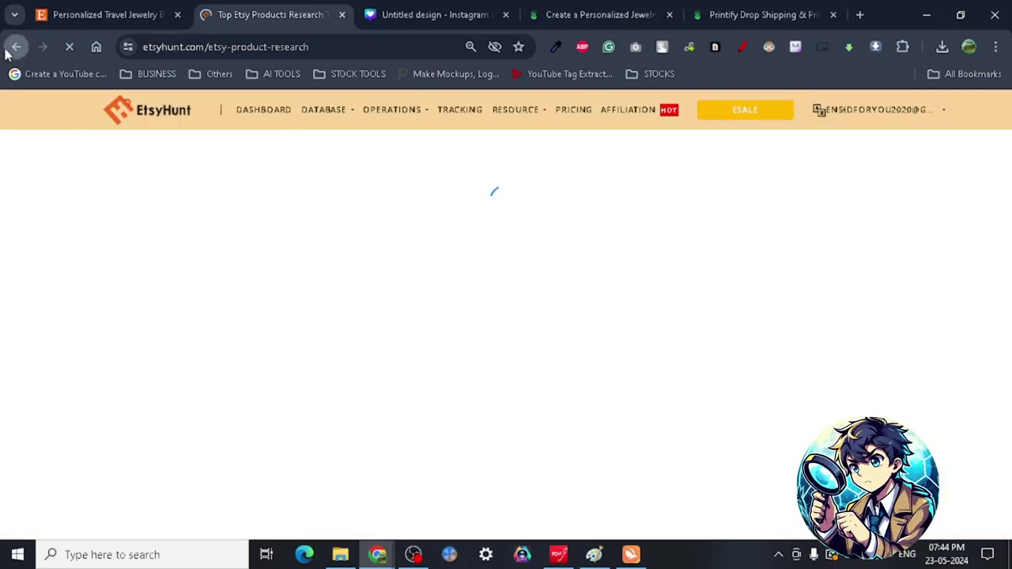
pyautogui.click(76, 12)
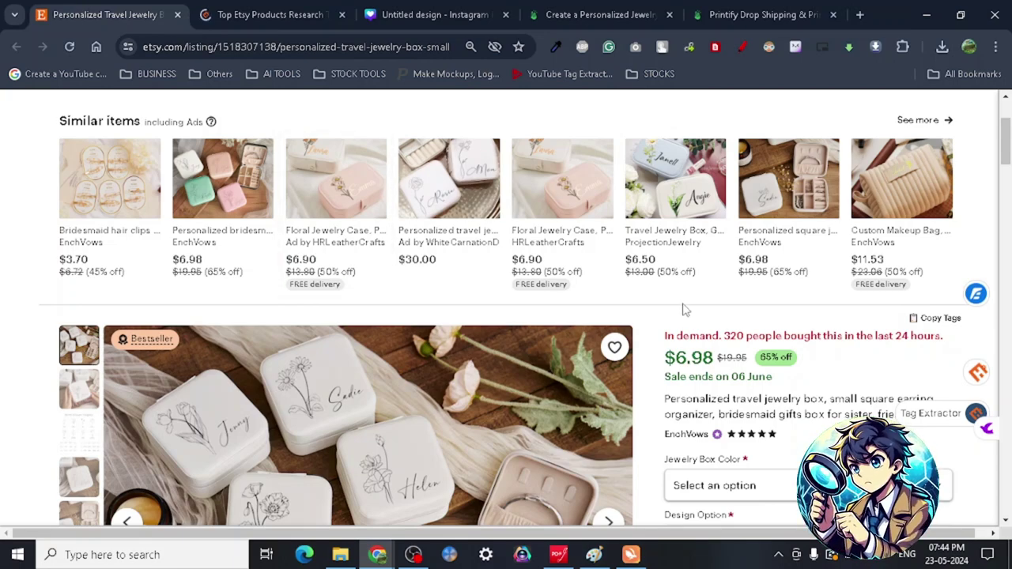
# - Check the Jewelry Box Color choices twice without selecting a colour
pyautogui.scroll(-3, 684, 310)
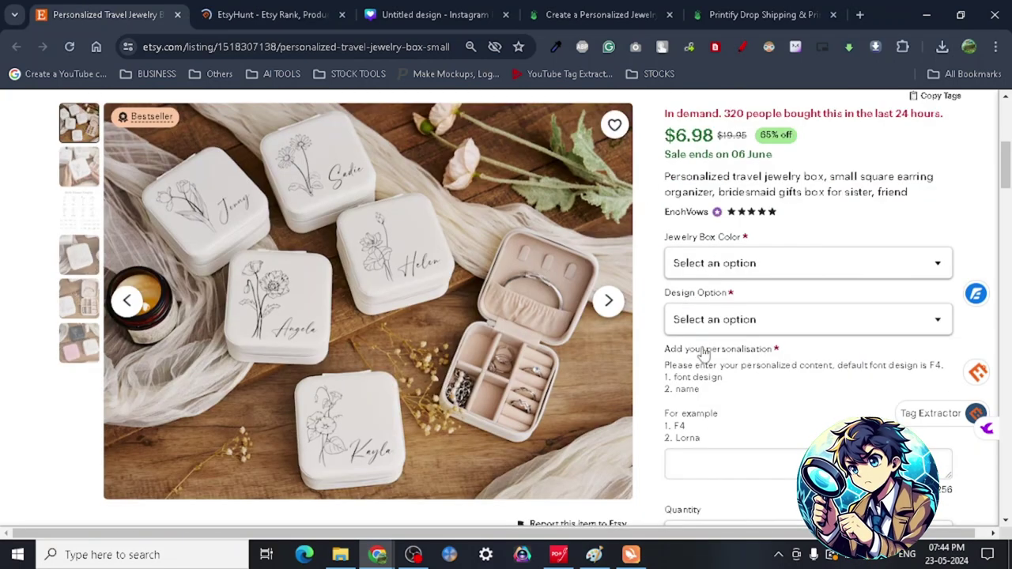
pyautogui.click(718, 267)
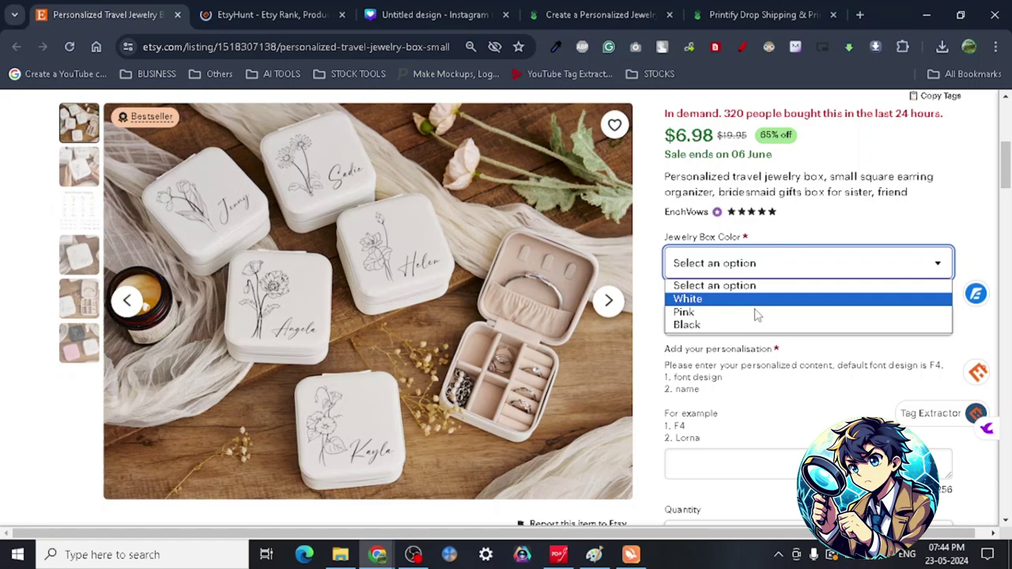
pyautogui.click(865, 229)
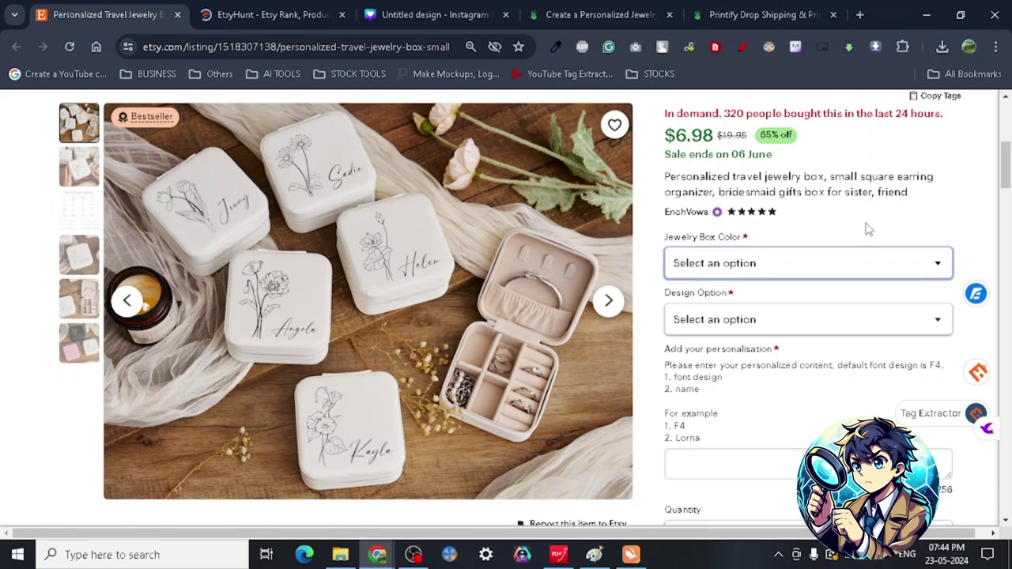
pyautogui.click(728, 263)
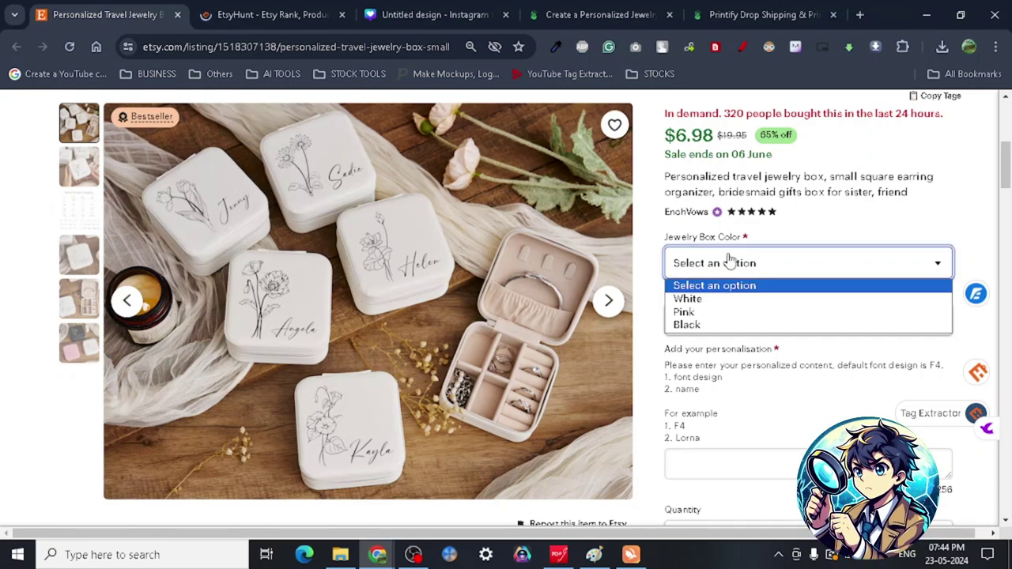
pyautogui.click(825, 189)
# - Review the twelve month-flower Design Options without choosing one, and briefly peek at EtsyHunt
pyautogui.click(773, 330)
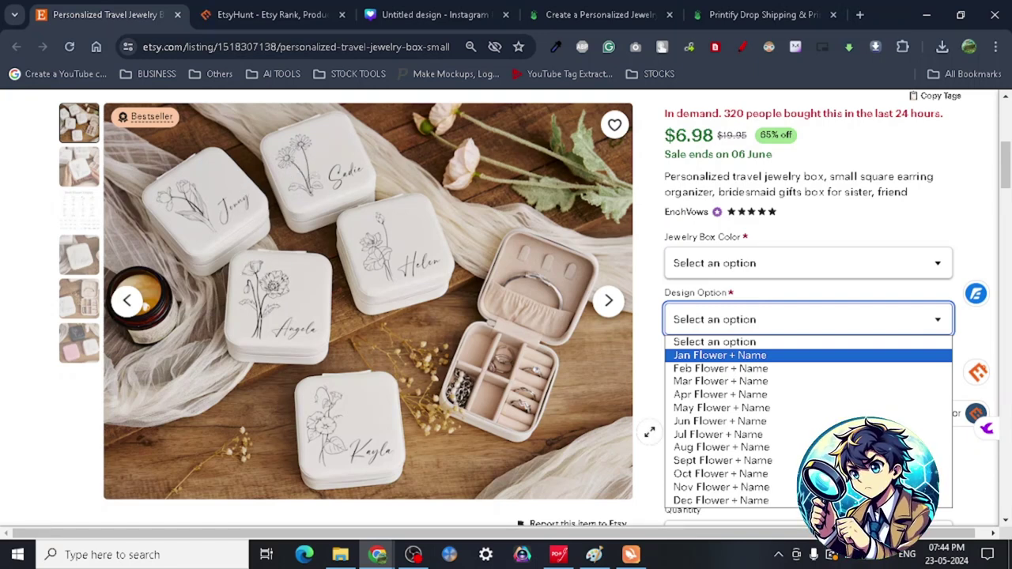
pyautogui.click(844, 225)
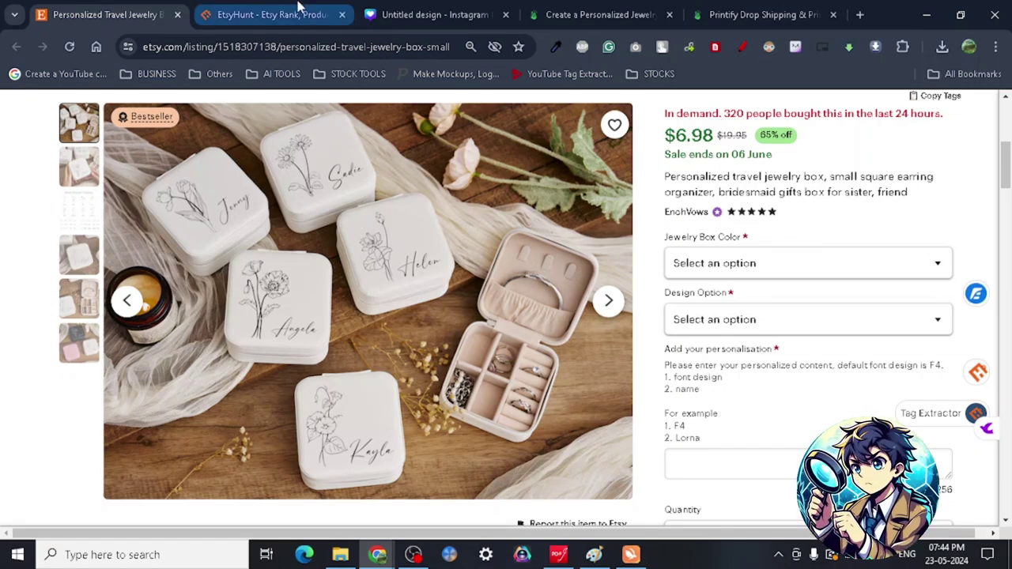
pyautogui.click(299, 9)
pyautogui.click(126, 14)
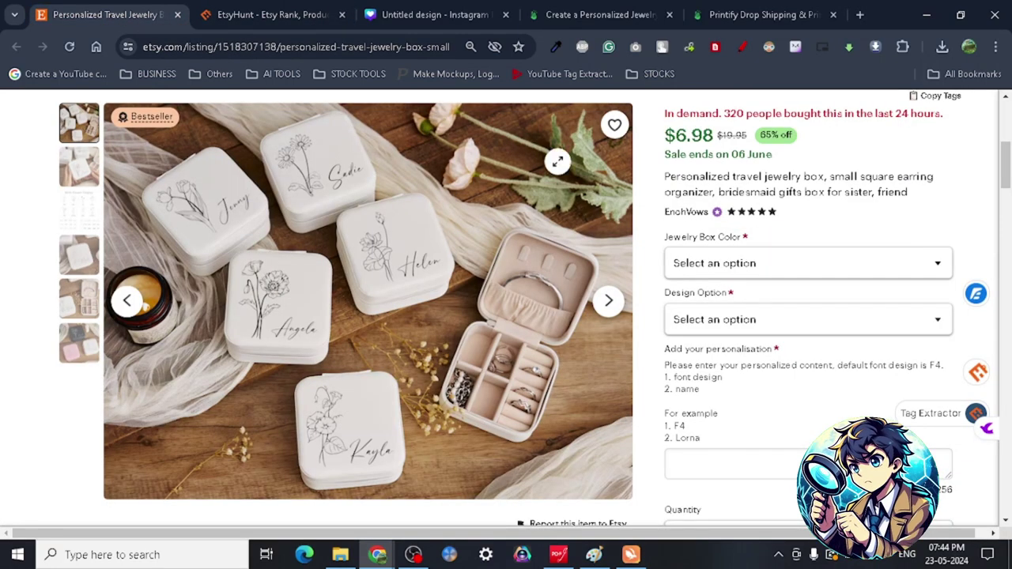
# - On the EtsyHunt product page, check the jewelry box's price, tags and Product Performance sales chart
pyautogui.click(277, 9)
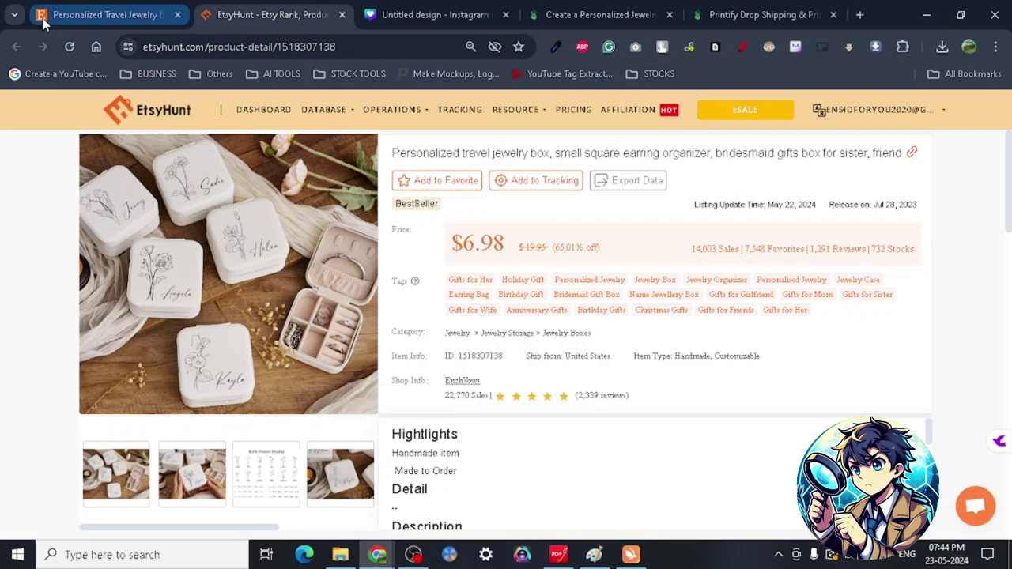
pyautogui.click(76, 18)
pyautogui.click(272, 14)
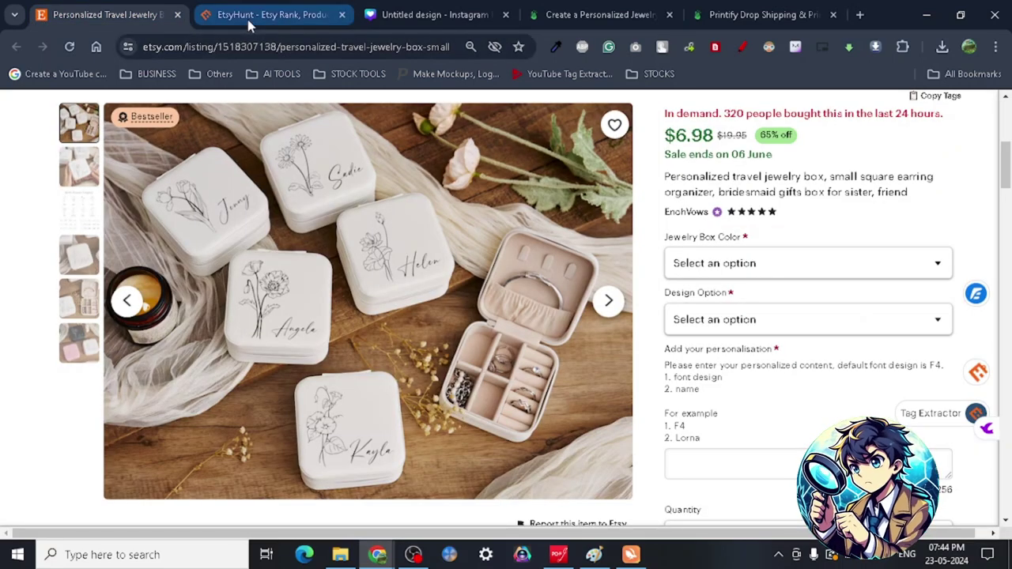
pyautogui.scroll(-3, 625, 321)
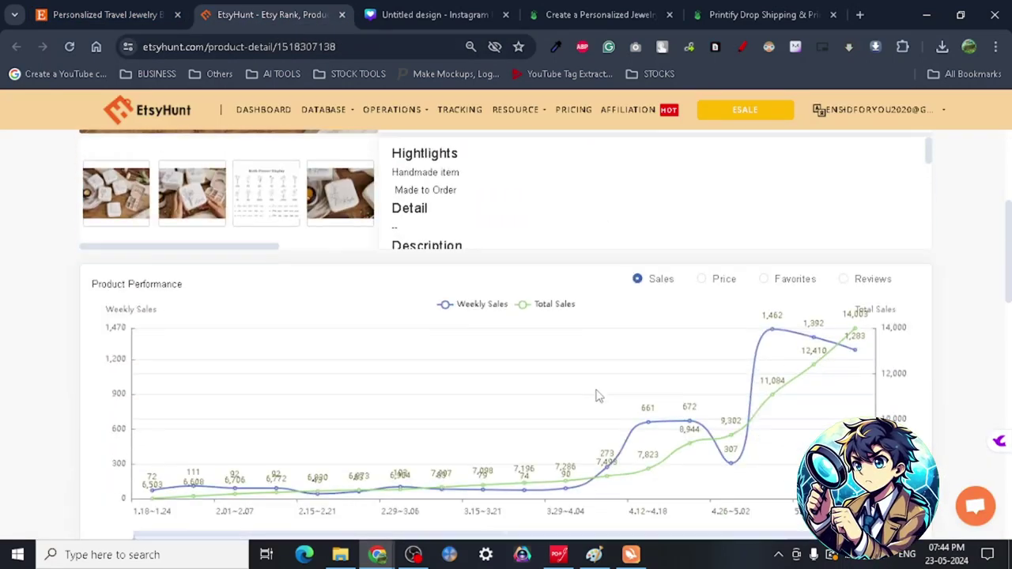
pyautogui.scroll(-1, 594, 395)
pyautogui.scroll(-2, 554, 332)
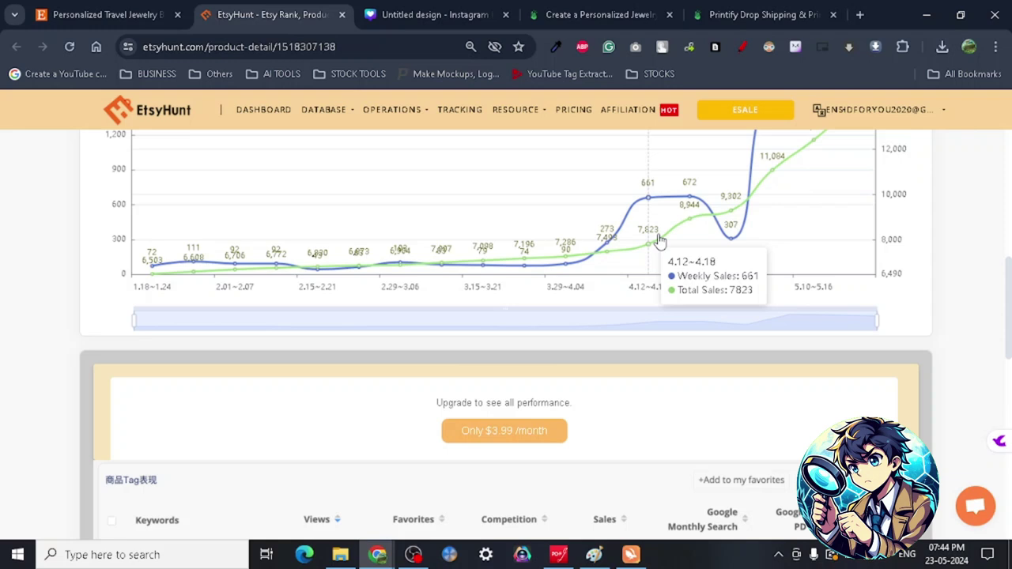
pyautogui.scroll(3, 755, 282)
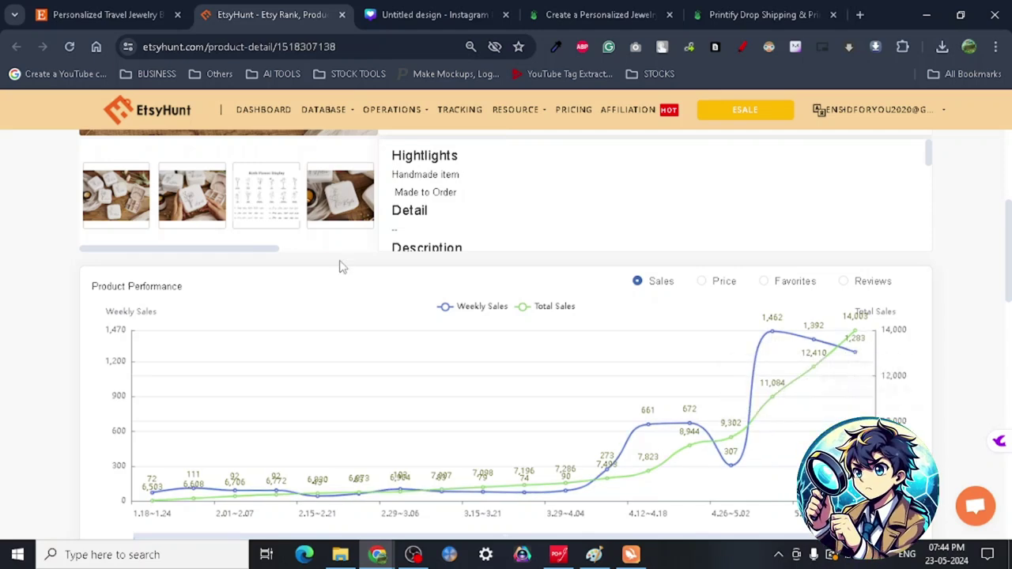
pyautogui.scroll(3, 545, 336)
pyautogui.scroll(-4, 547, 326)
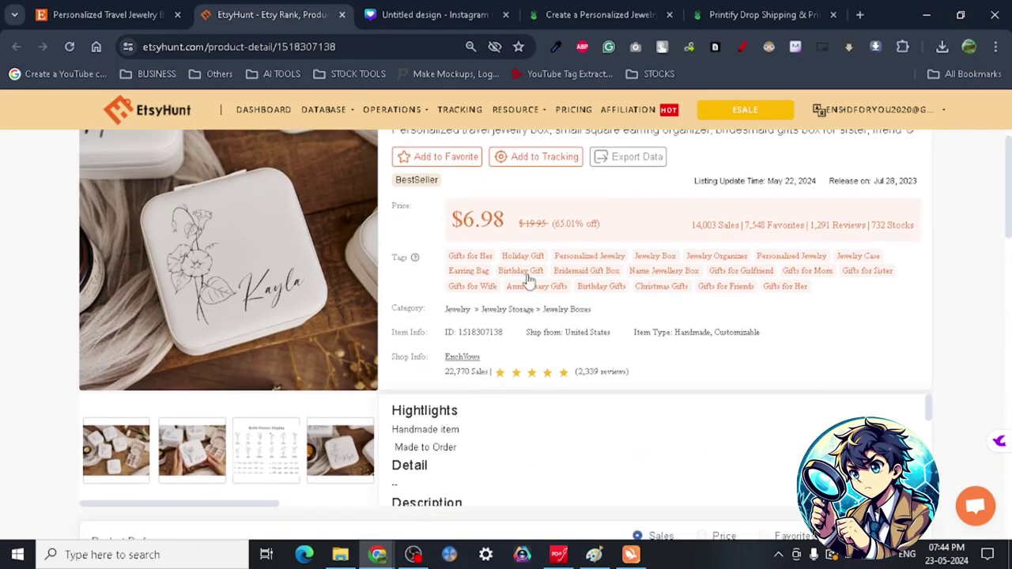
pyautogui.scroll(-2, 517, 328)
pyautogui.scroll(-2, 432, 380)
pyautogui.scroll(6, 358, 395)
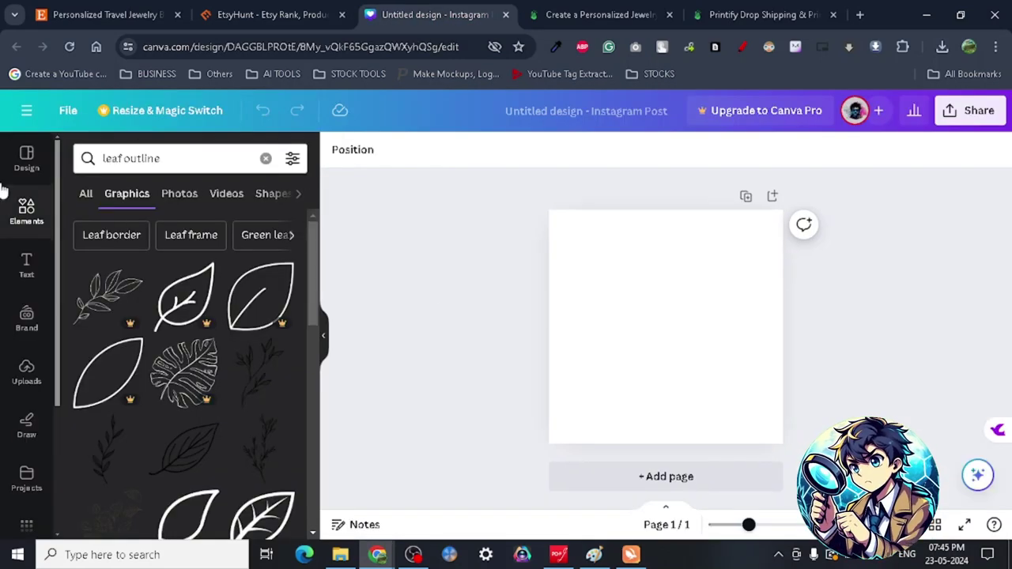
# - Change the Elements search from 'leaf outline' to 'flower outline'
pyautogui.click(201, 158)
pyautogui.tripleClick(201, 158)
pyautogui.press('BackSpace')
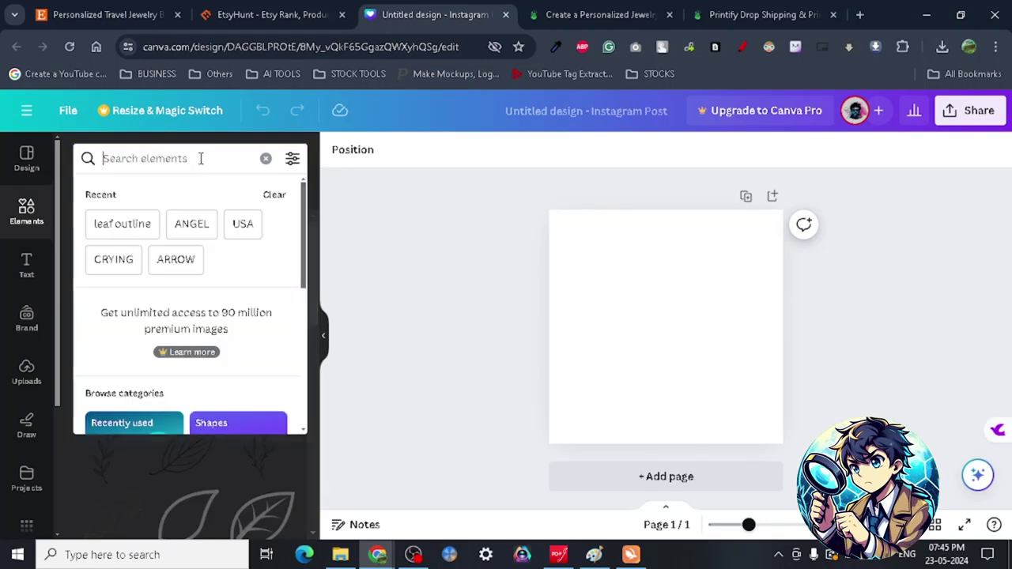
pyautogui.click(409, 277)
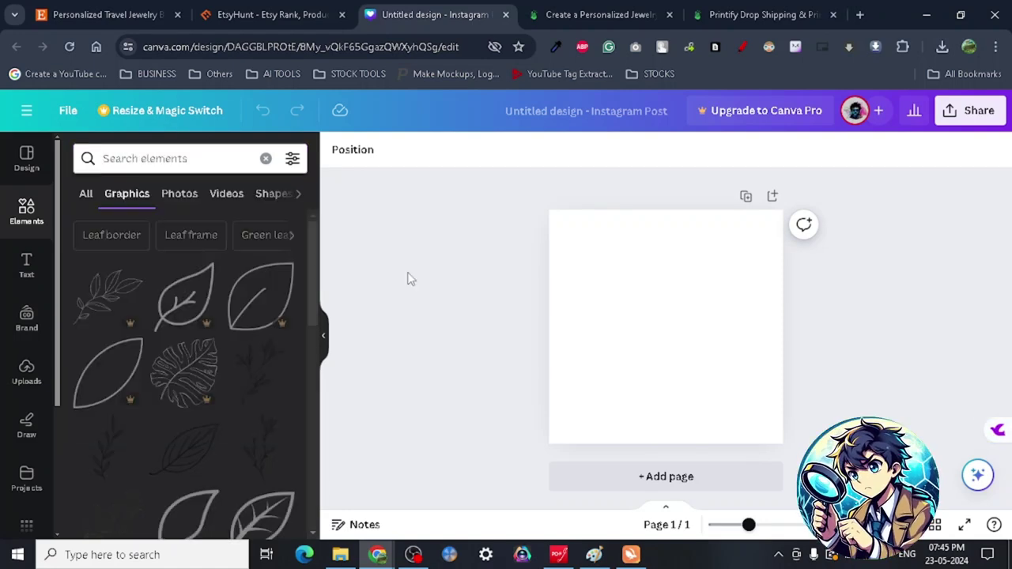
pyautogui.click(149, 158)
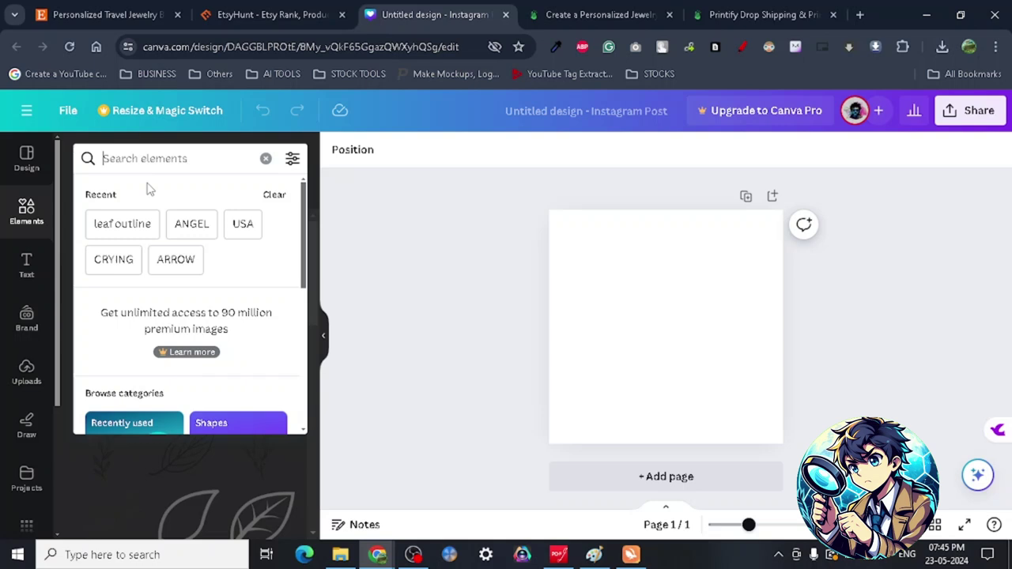
pyautogui.click(127, 231)
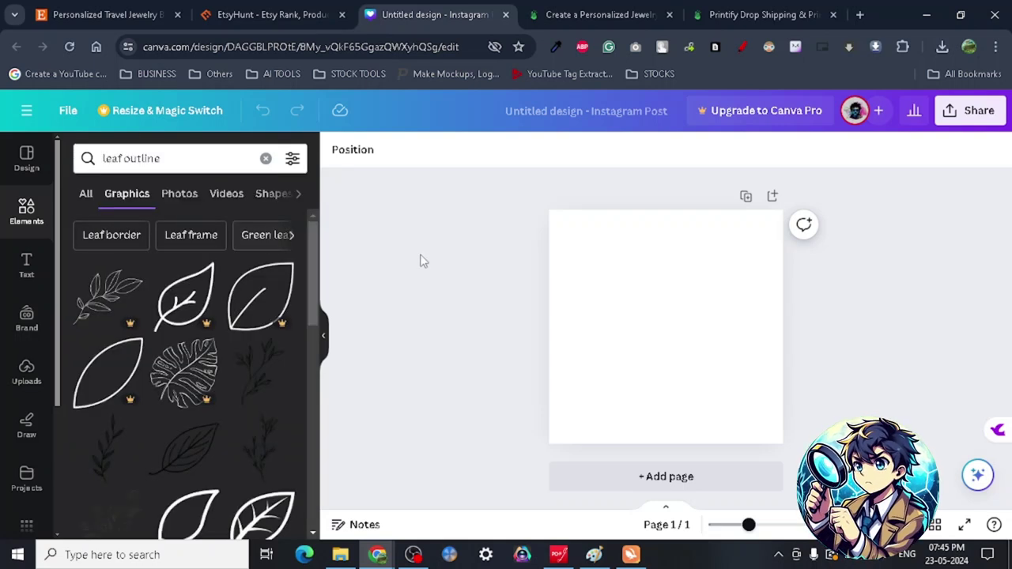
pyautogui.doubleClick(112, 158)
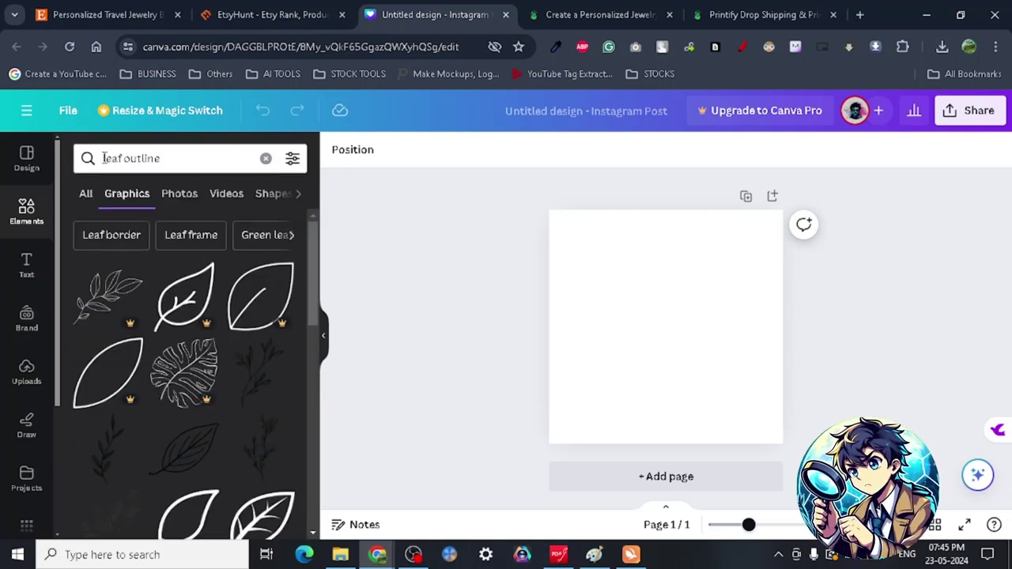
pyautogui.write('flo')
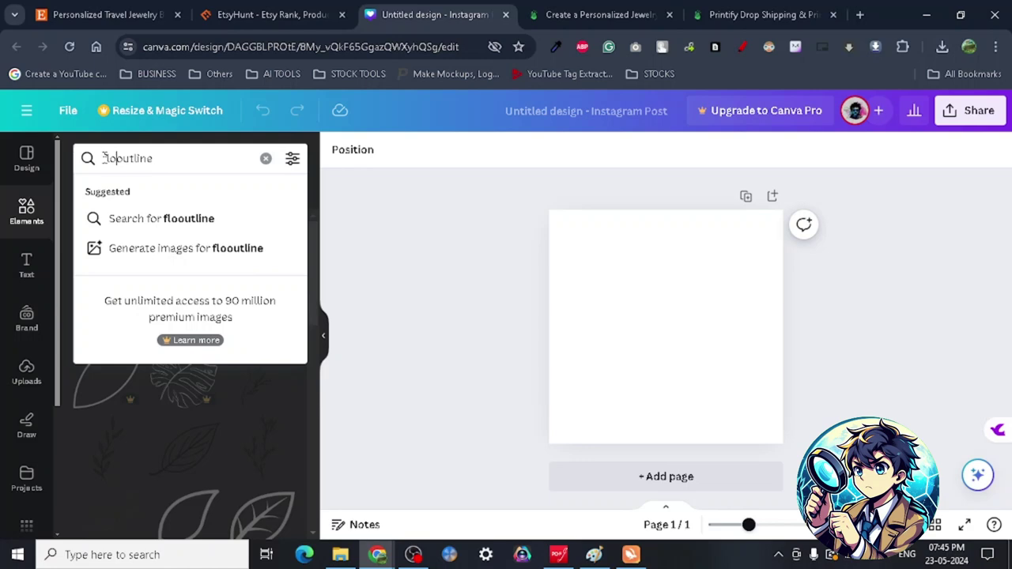
pyautogui.write('wer')
pyautogui.press('Return')
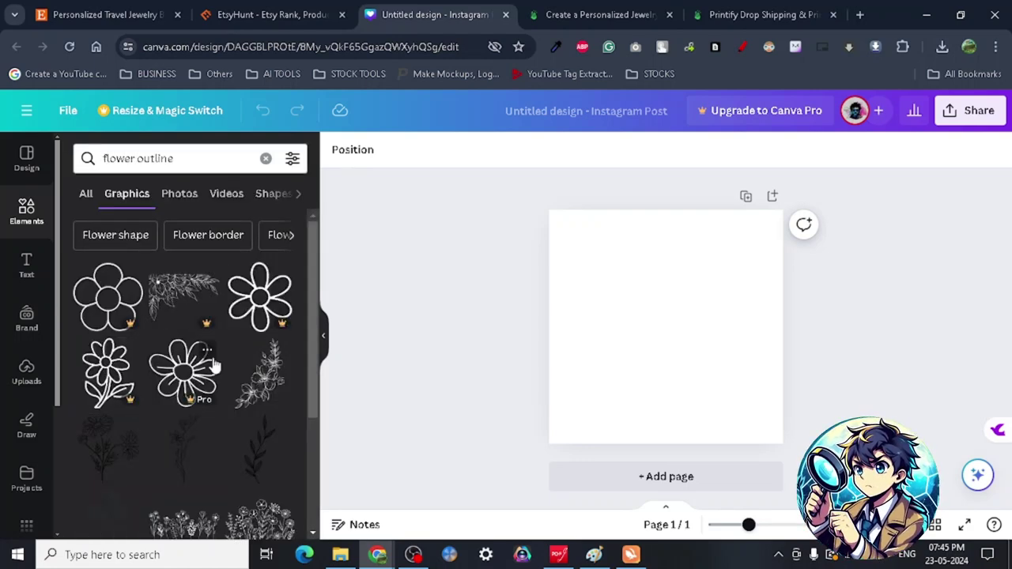
# - Browse the flower outline Graphics results for a suitable line drawing
pyautogui.scroll(-2, 208, 361)
pyautogui.scroll(-2, 205, 395)
pyautogui.scroll(-1, 206, 395)
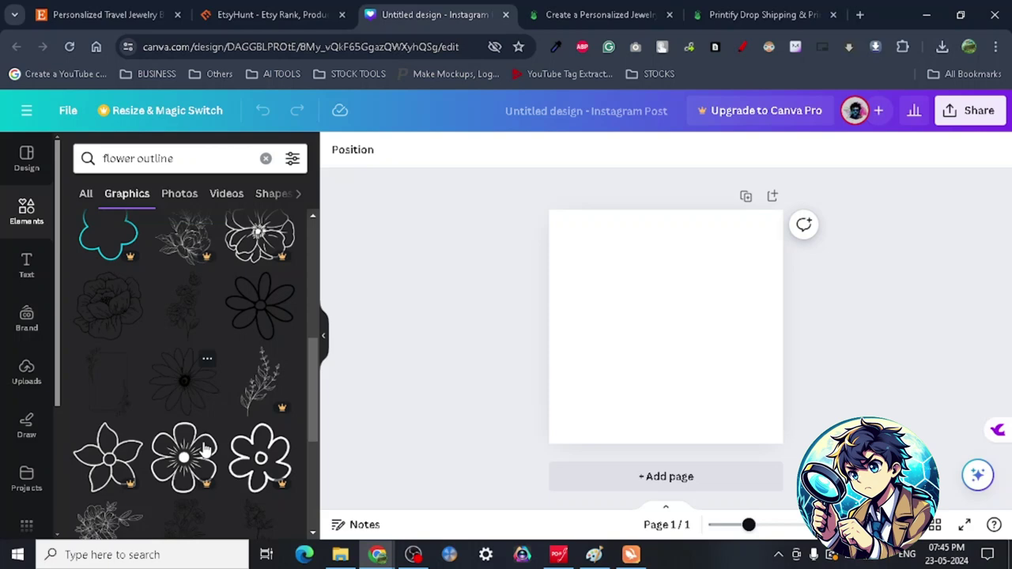
pyautogui.scroll(-1, 204, 404)
pyautogui.scroll(-2, 204, 404)
pyautogui.scroll(-2, 203, 407)
pyautogui.scroll(1, 198, 373)
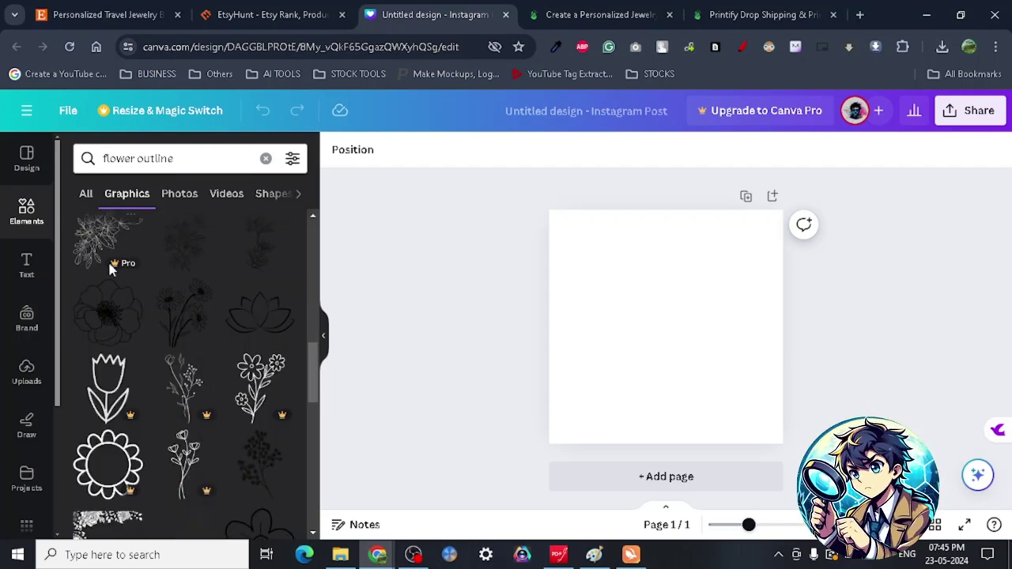
pyautogui.moveTo(183, 313)
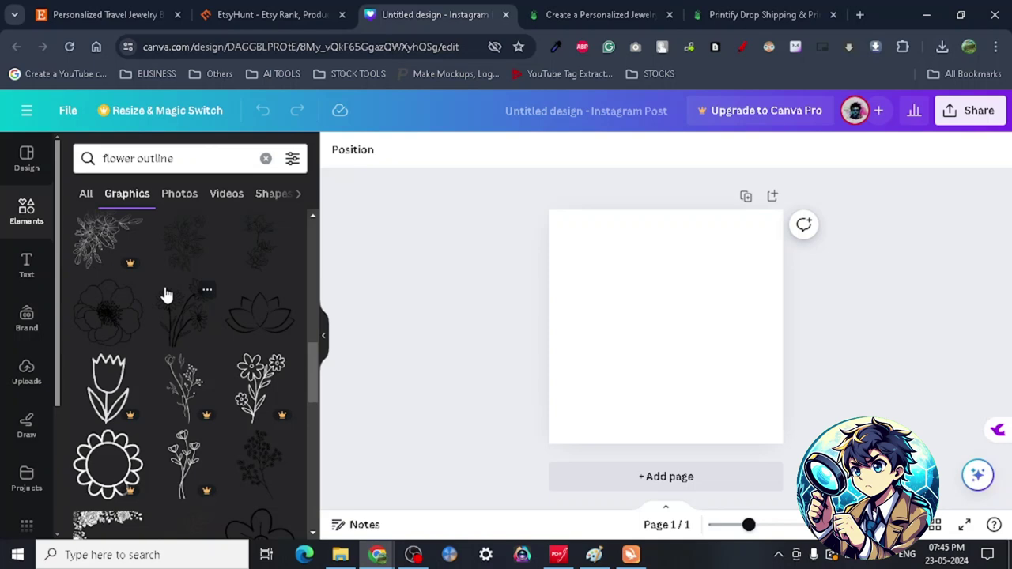
pyautogui.scroll(-1, 165, 291)
pyautogui.scroll(1, 164, 289)
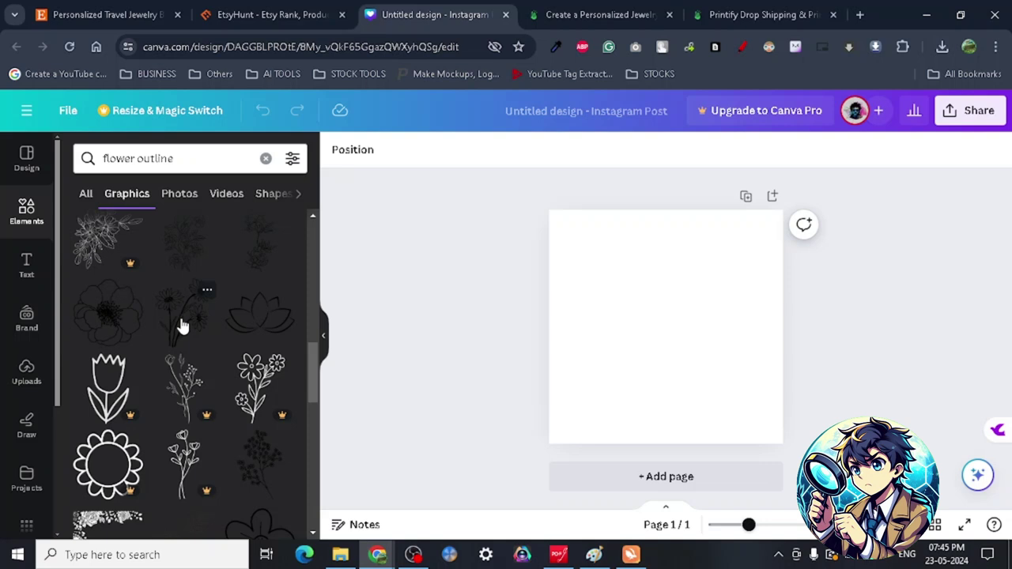
# - Add the three-daisy line drawing, drag its corners outward to enlarge it, and snap it to centre
pyautogui.click(199, 348)
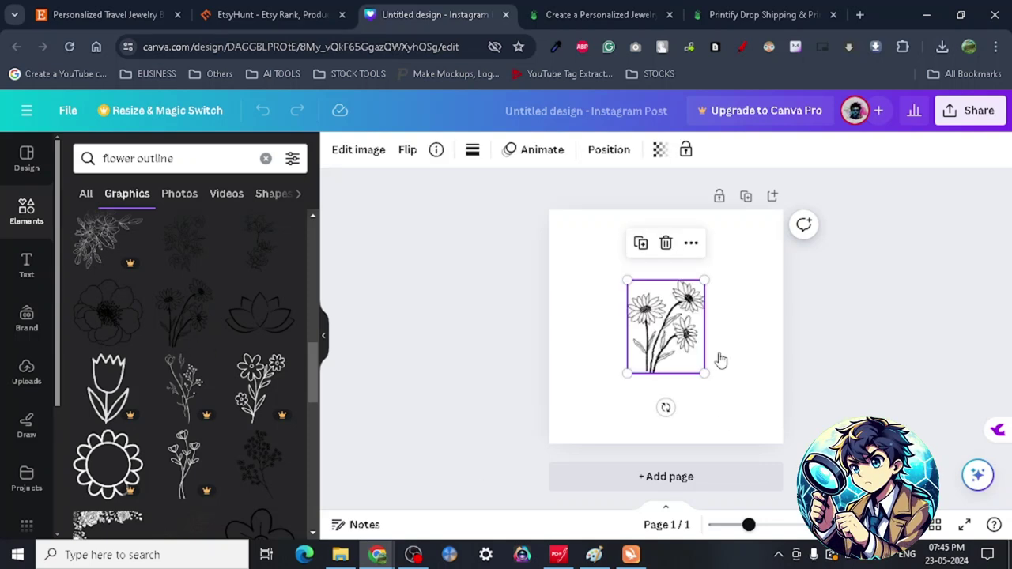
pyautogui.moveTo(627, 281); pyautogui.dragTo(577, 219)
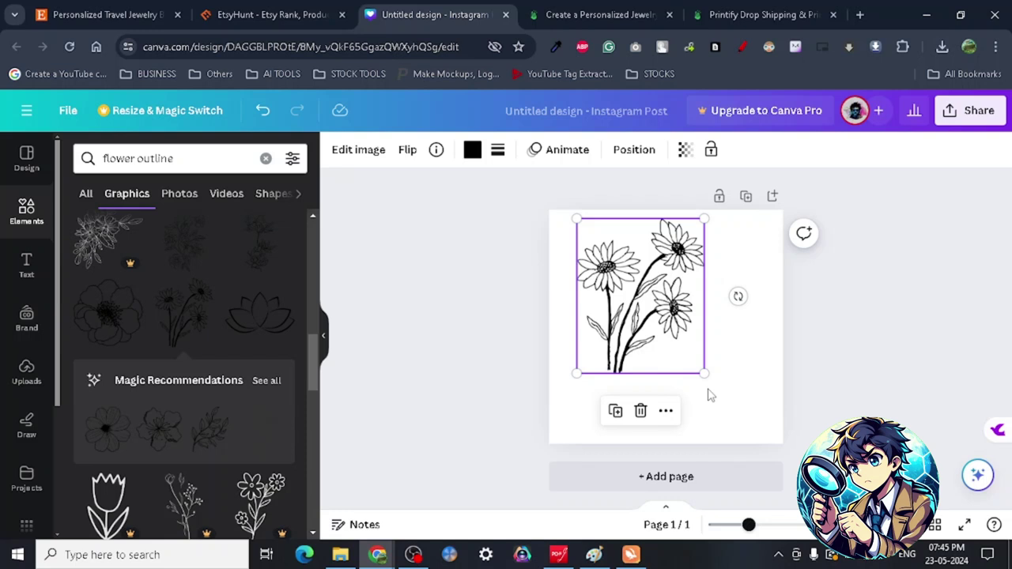
pyautogui.moveTo(705, 377); pyautogui.dragTo(743, 421)
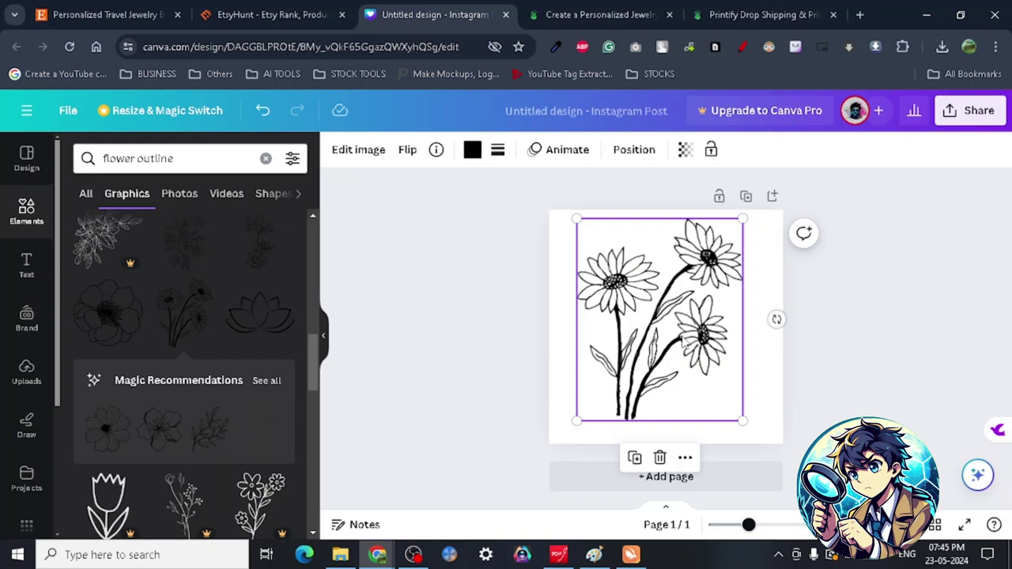
pyautogui.moveTo(669, 321); pyautogui.dragTo(675, 324)
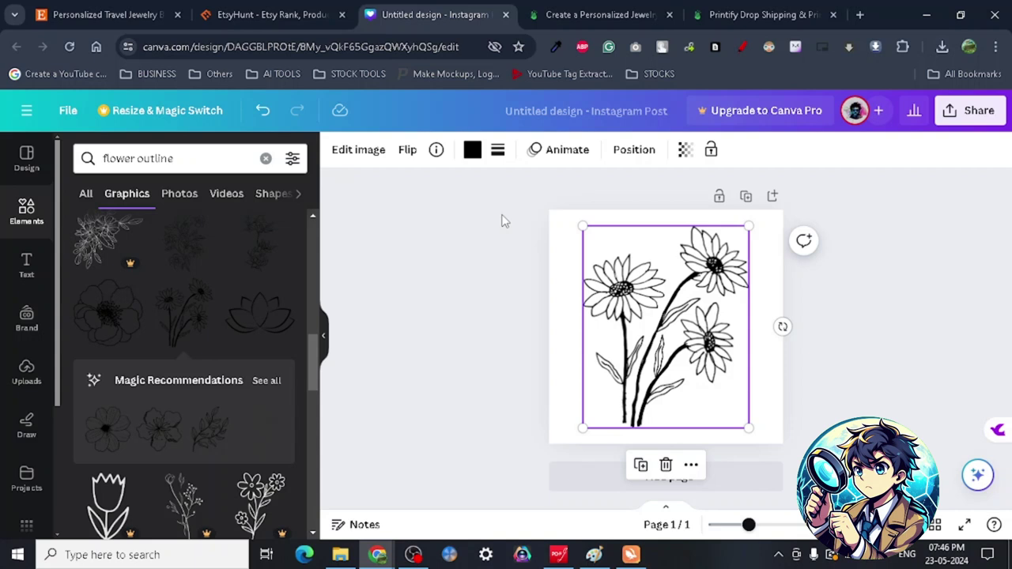
# - Make the daisy drawing white and the page background black
pyautogui.click(472, 149)
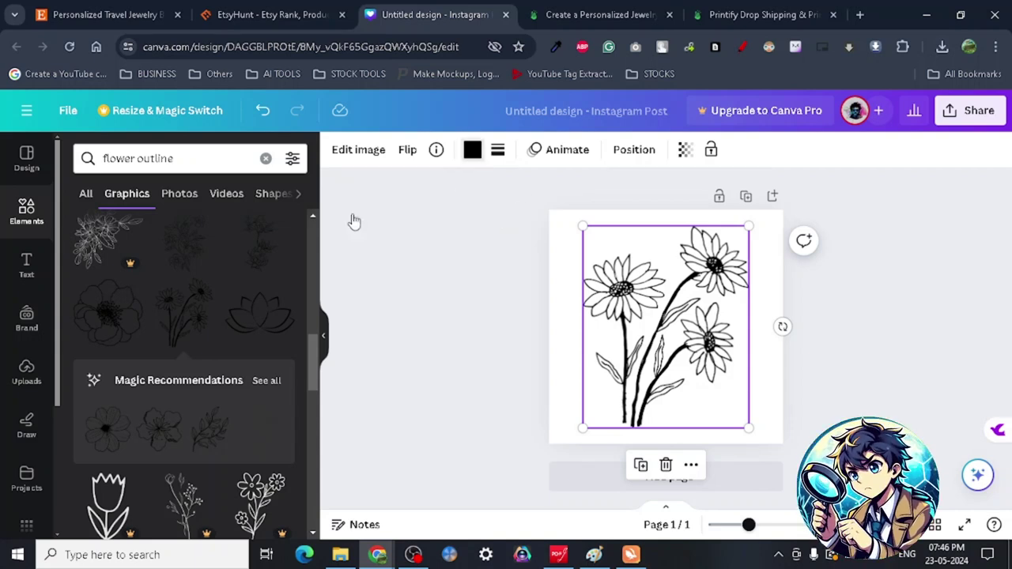
pyautogui.click(161, 239)
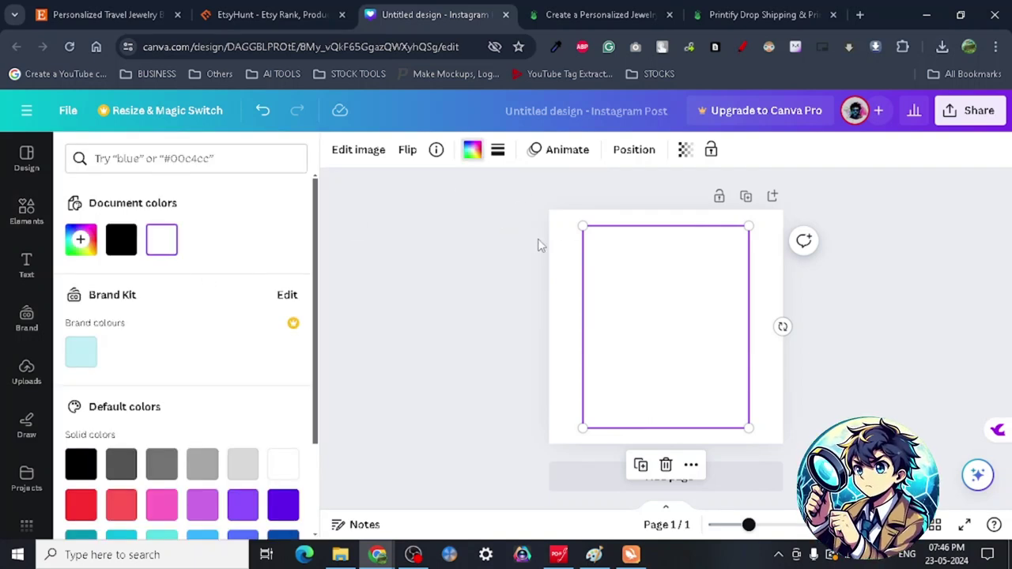
pyautogui.click(558, 247)
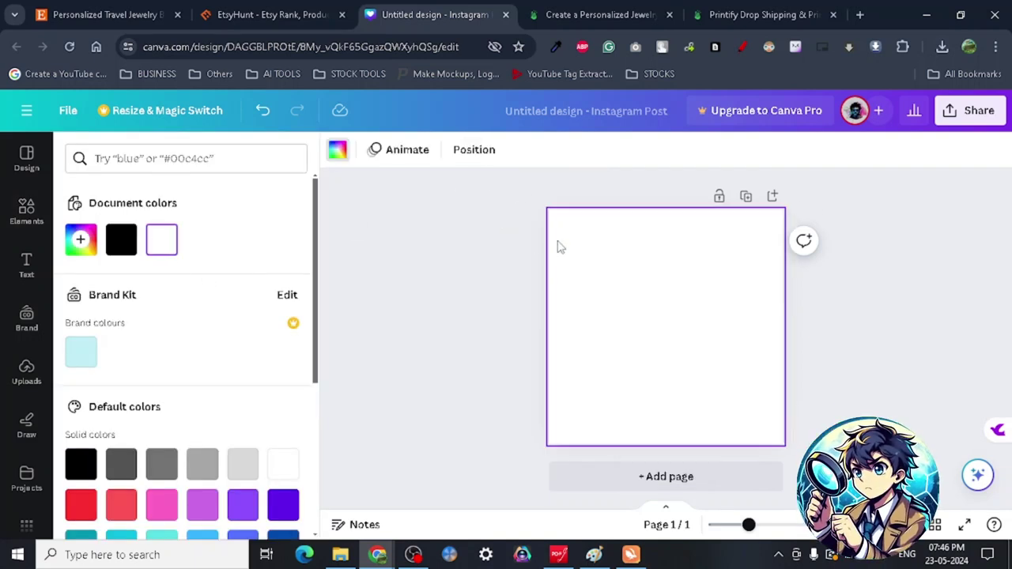
pyautogui.click(338, 150)
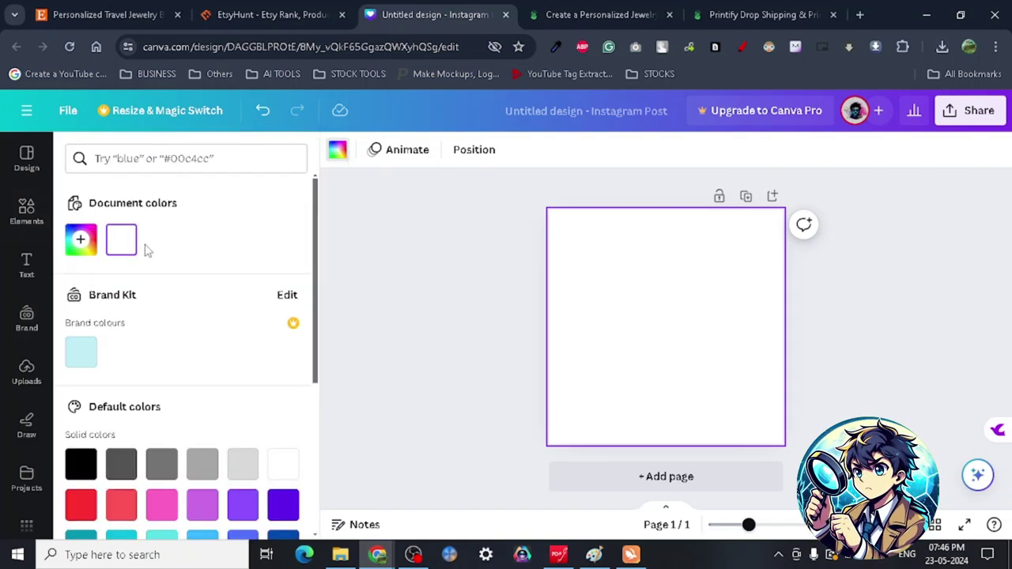
pyautogui.click(81, 464)
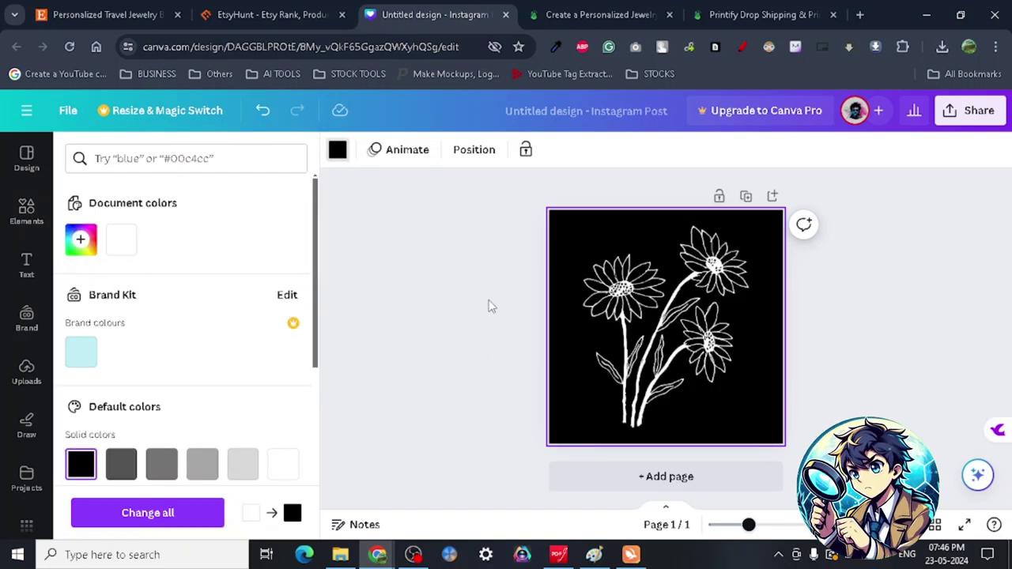
# - Check the drawing's border settings without changes, then compare with the Etsy listing and return
pyautogui.click(487, 296)
pyautogui.click(664, 332)
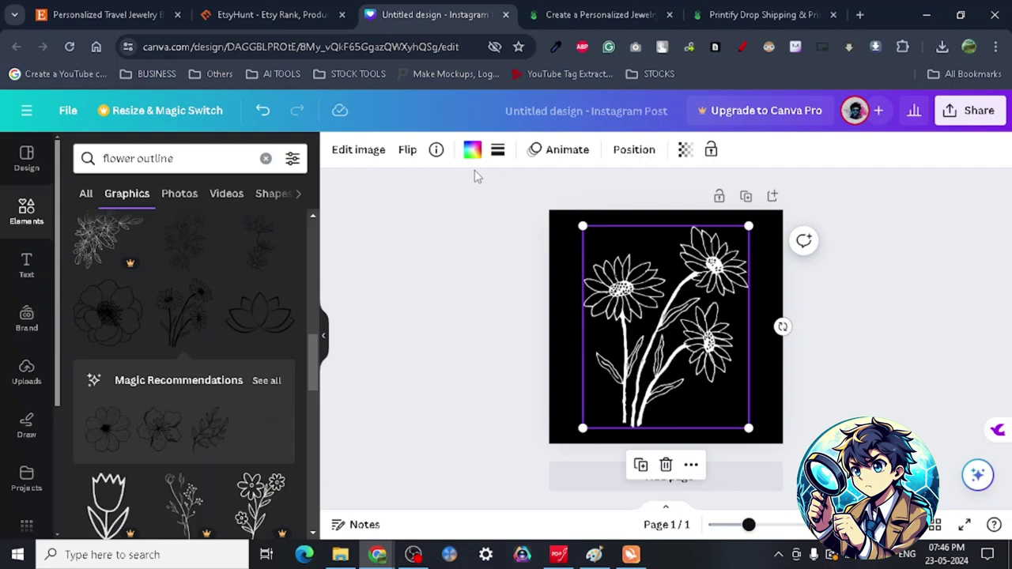
pyautogui.click(497, 149)
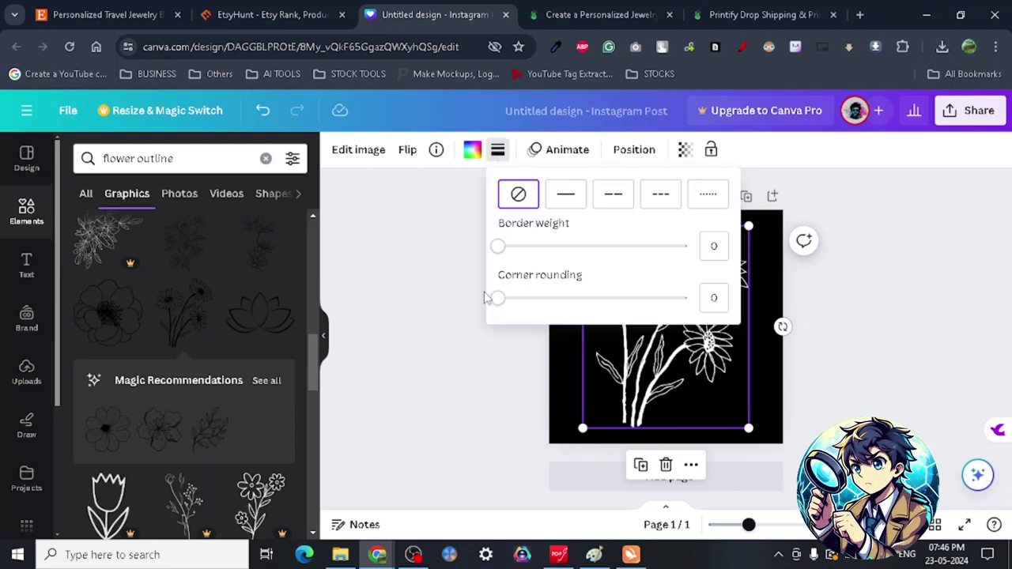
pyautogui.click(446, 245)
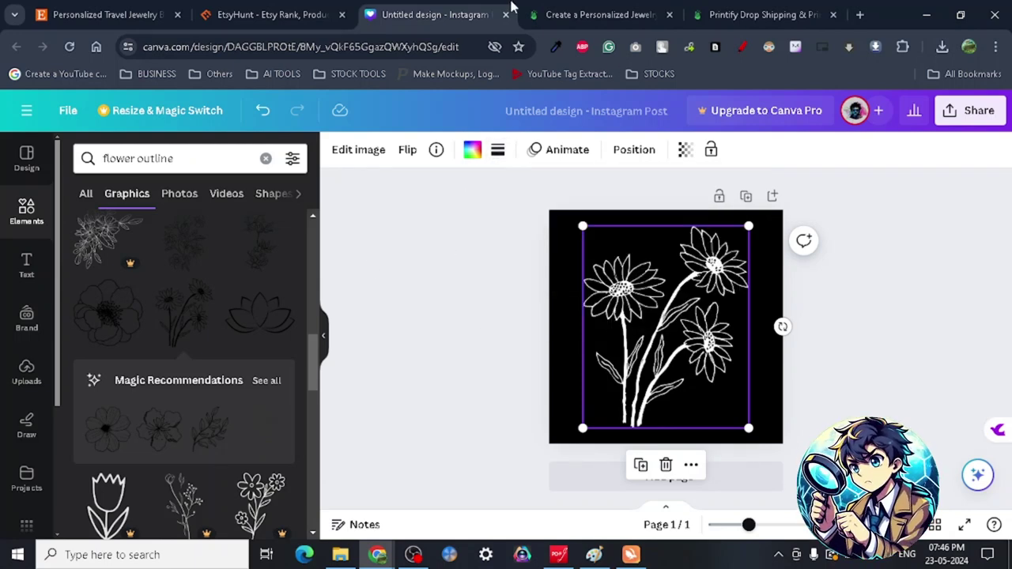
pyautogui.click(107, 14)
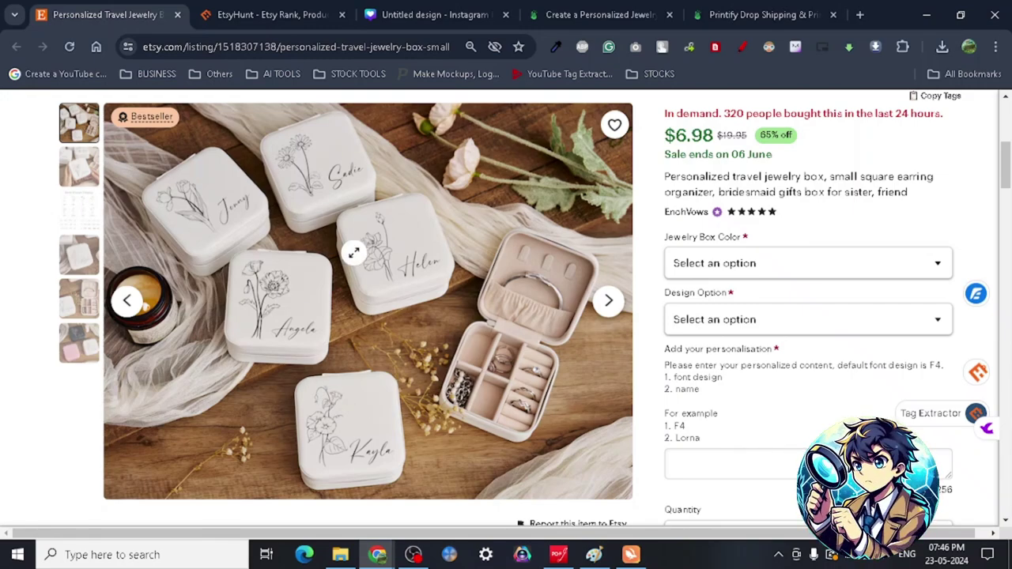
pyautogui.click(400, 10)
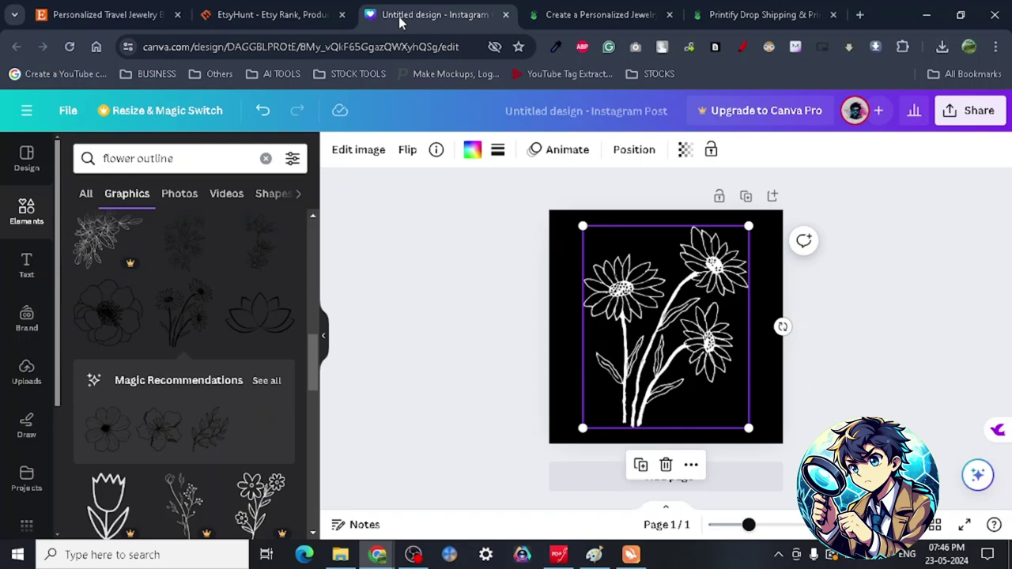
# - Search Elements graphics for 'sunflower outline'
pyautogui.click(109, 160)
pyautogui.doubleClick(109, 161)
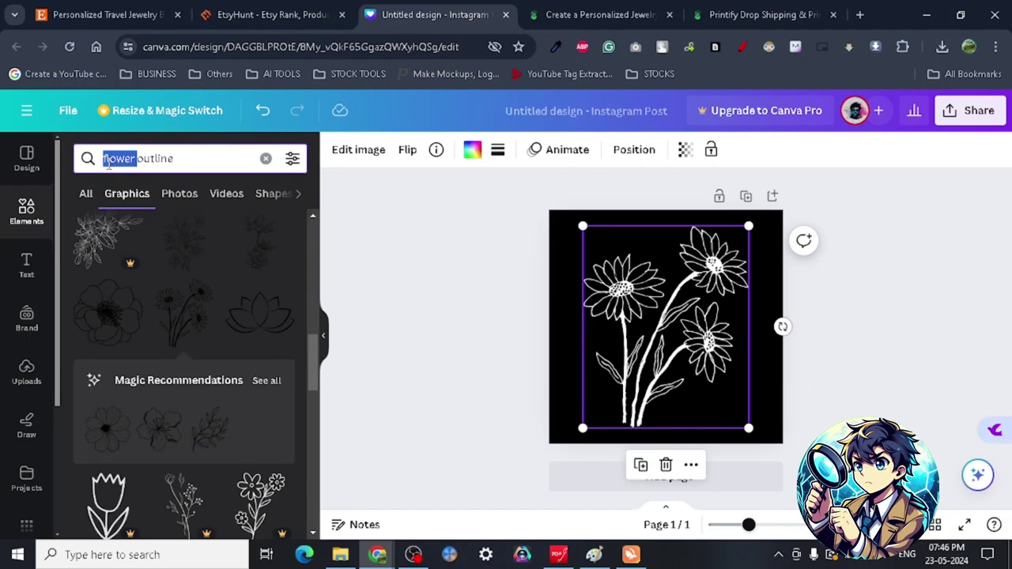
pyautogui.write('sun flo')
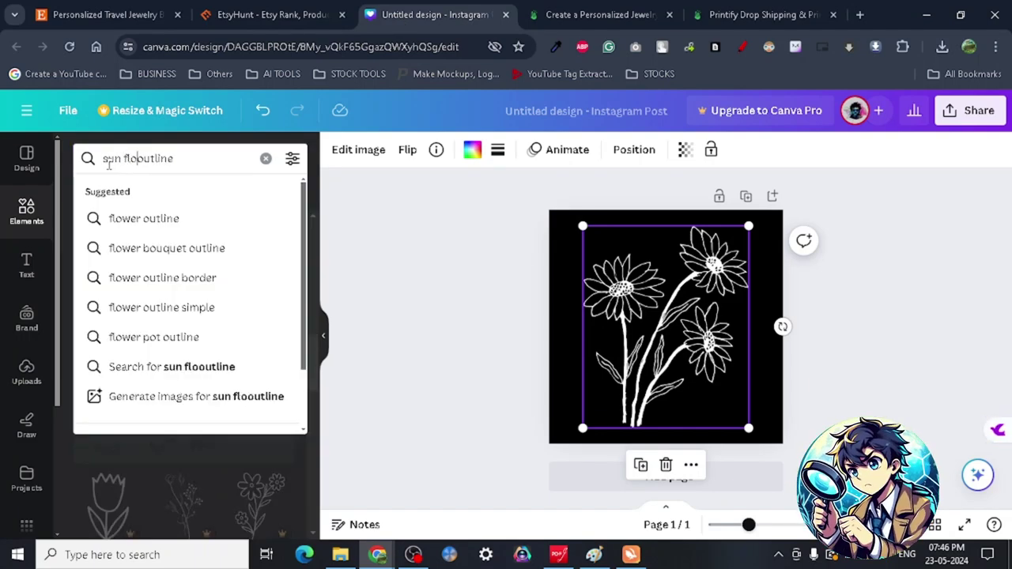
pyautogui.write('wer')
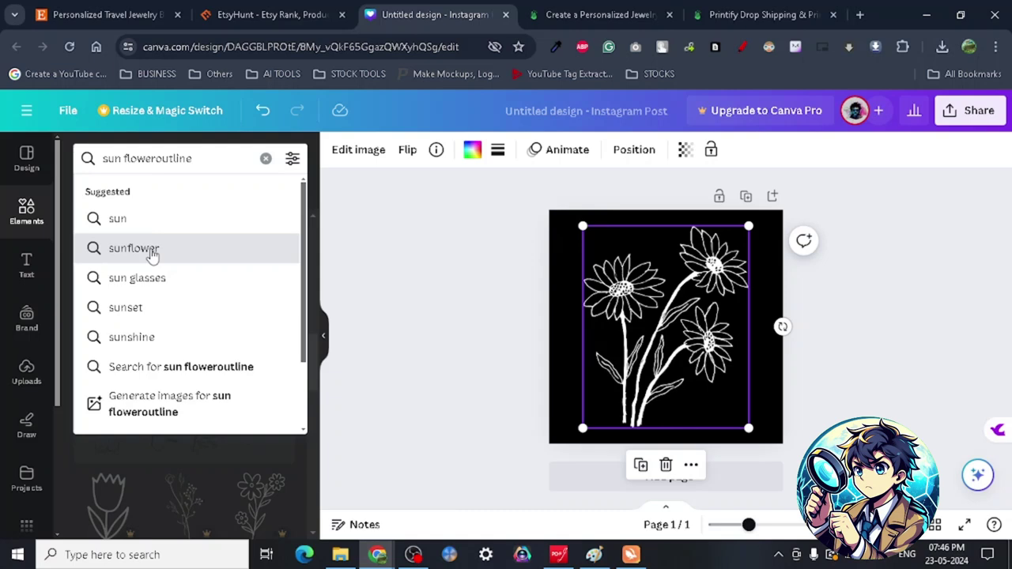
pyautogui.click(150, 250)
pyautogui.click(195, 163)
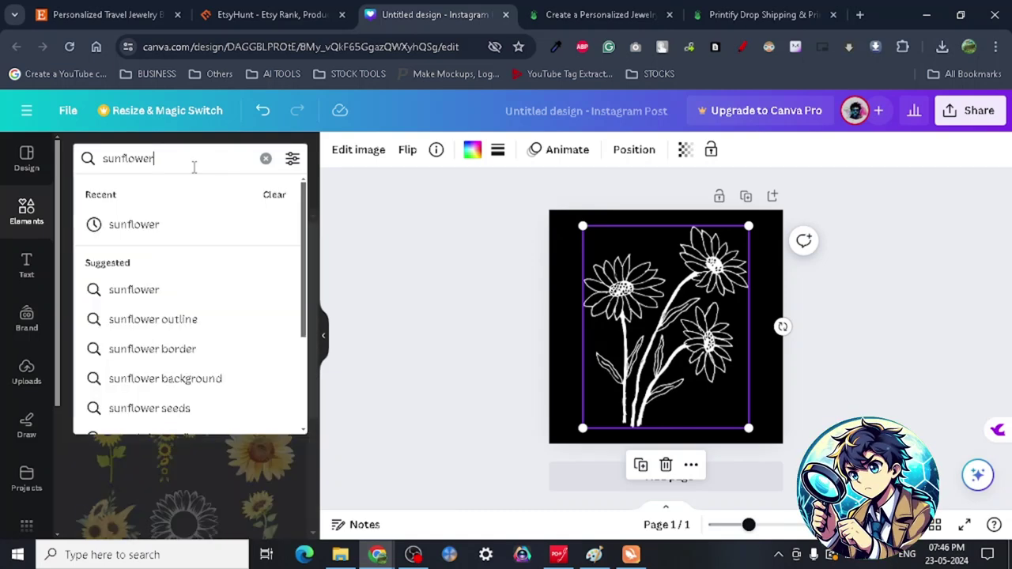
pyautogui.write(' outli')
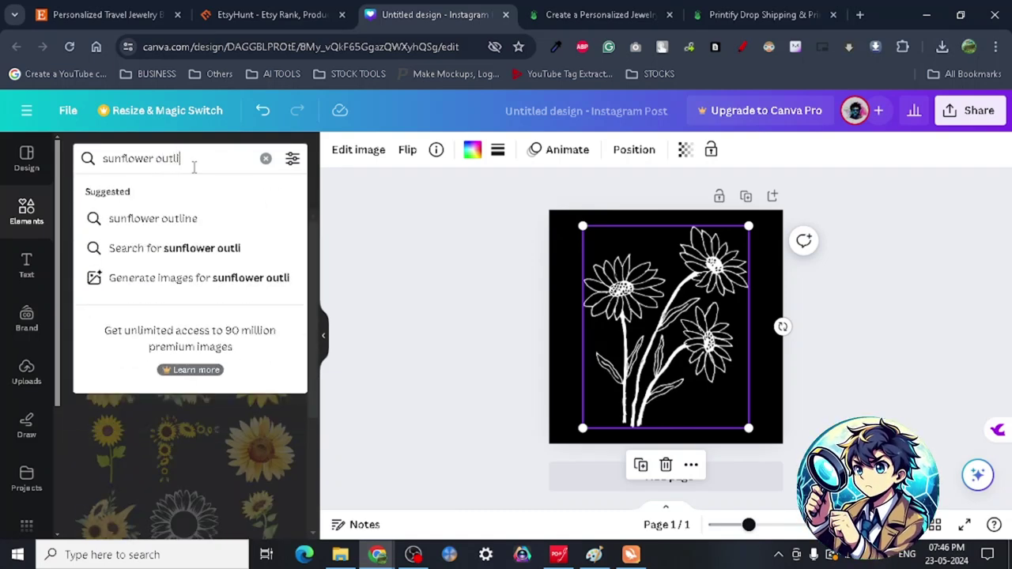
pyautogui.write('ne')
pyautogui.press('Return')
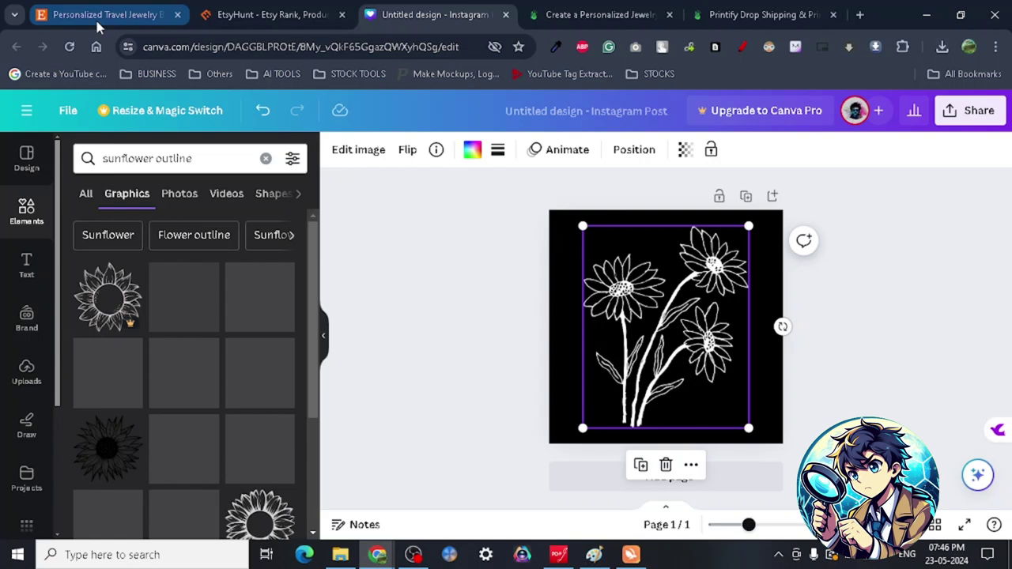
# - Scroll through the sunflower outline Graphics results
pyautogui.scroll(-2, 203, 440)
pyautogui.scroll(-2, 196, 419)
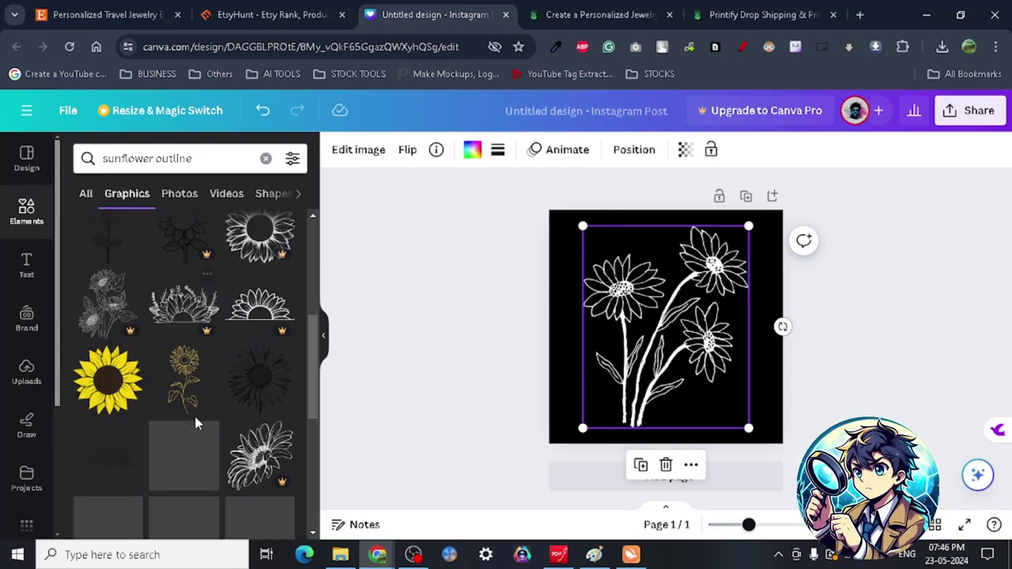
pyautogui.scroll(1, 186, 416)
pyautogui.scroll(5, 190, 379)
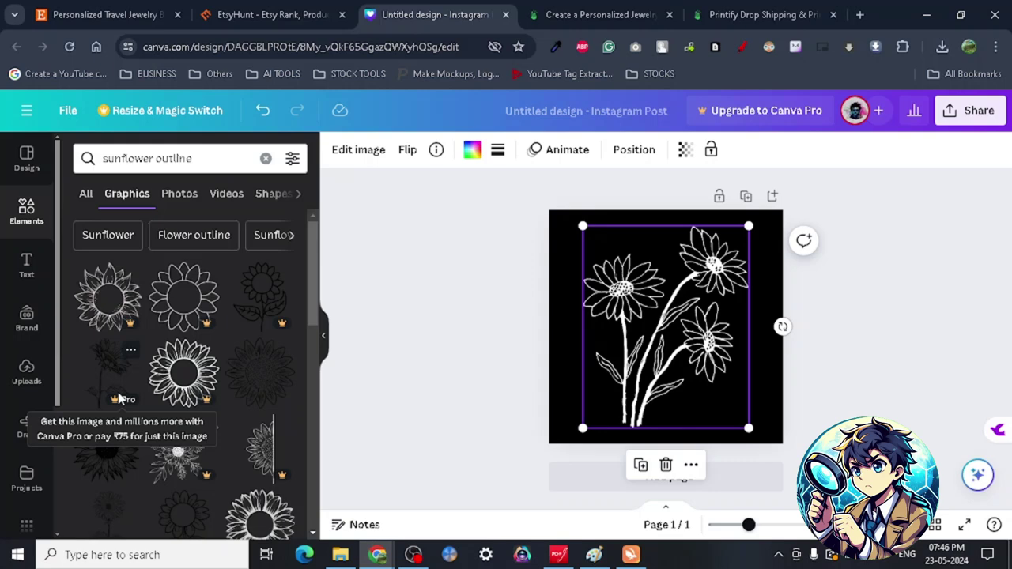
pyautogui.scroll(-3, 226, 420)
pyautogui.scroll(-2, 222, 423)
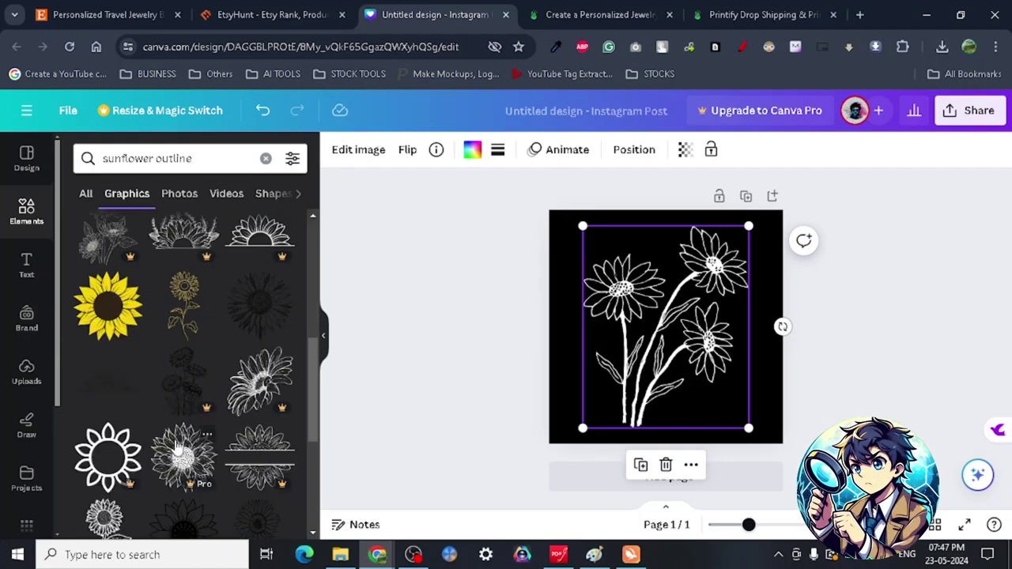
pyautogui.scroll(-2, 229, 459)
pyautogui.scroll(-2, 222, 458)
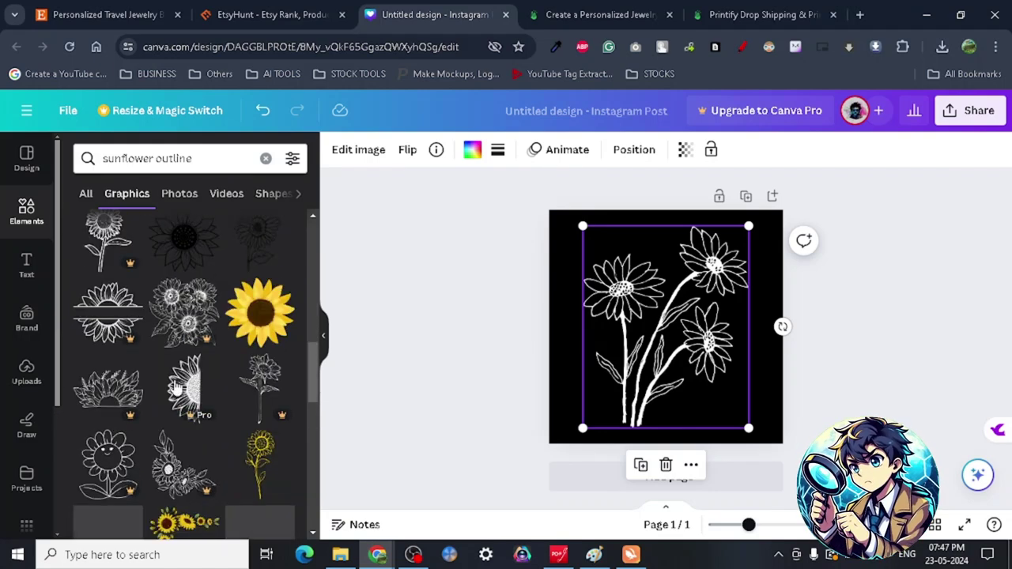
# - Compare the design against the Etsy jewelry box listing, then reselect the daisy graphic
pyautogui.click(156, 9)
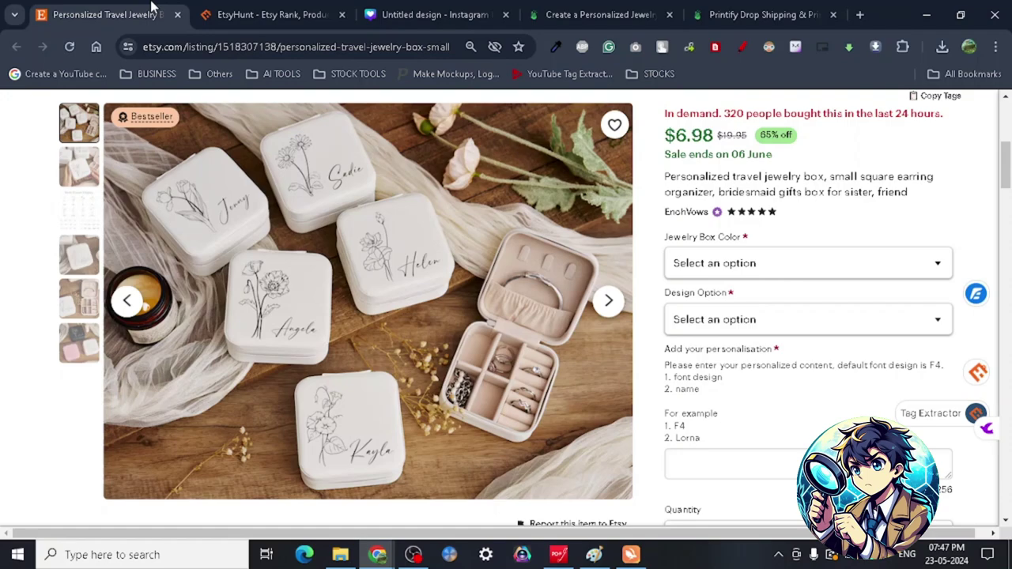
pyautogui.click(463, 10)
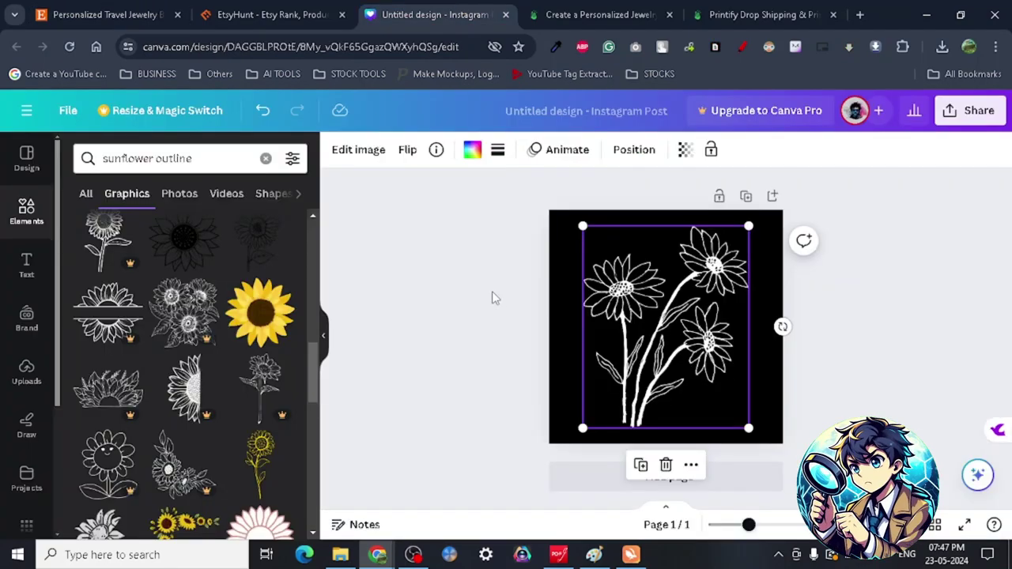
pyautogui.click(565, 274)
pyautogui.click(122, 10)
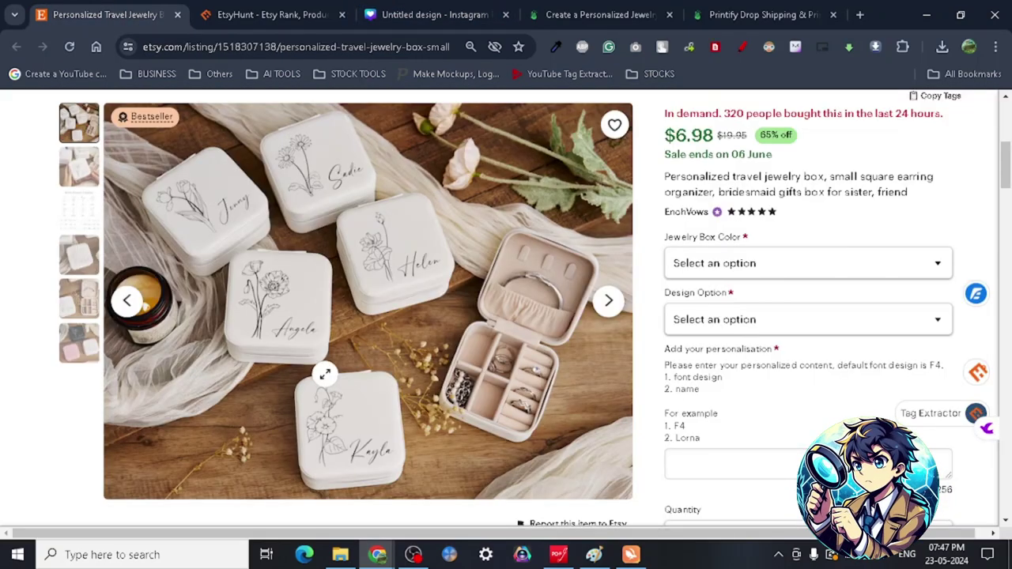
pyautogui.click(462, 10)
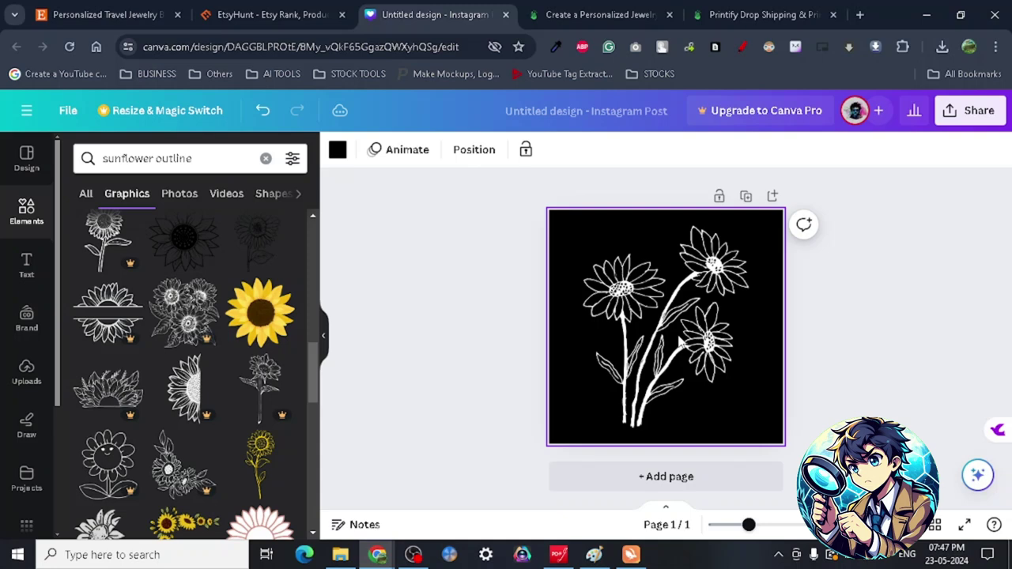
pyautogui.click(648, 324)
# - Recolour the daisy line art black and set the page background to white
pyautogui.click(472, 151)
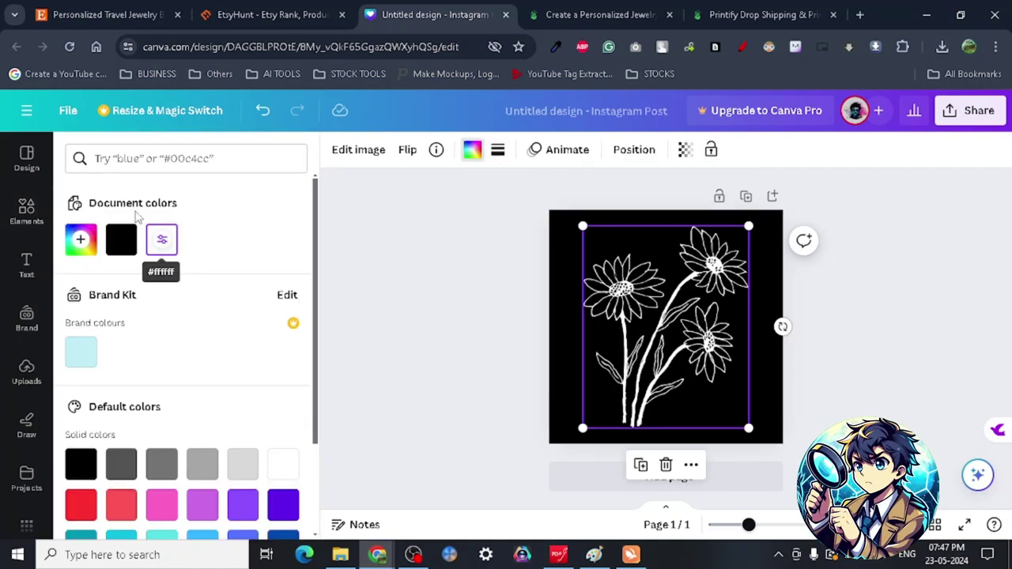
pyautogui.click(121, 239)
pyautogui.click(569, 250)
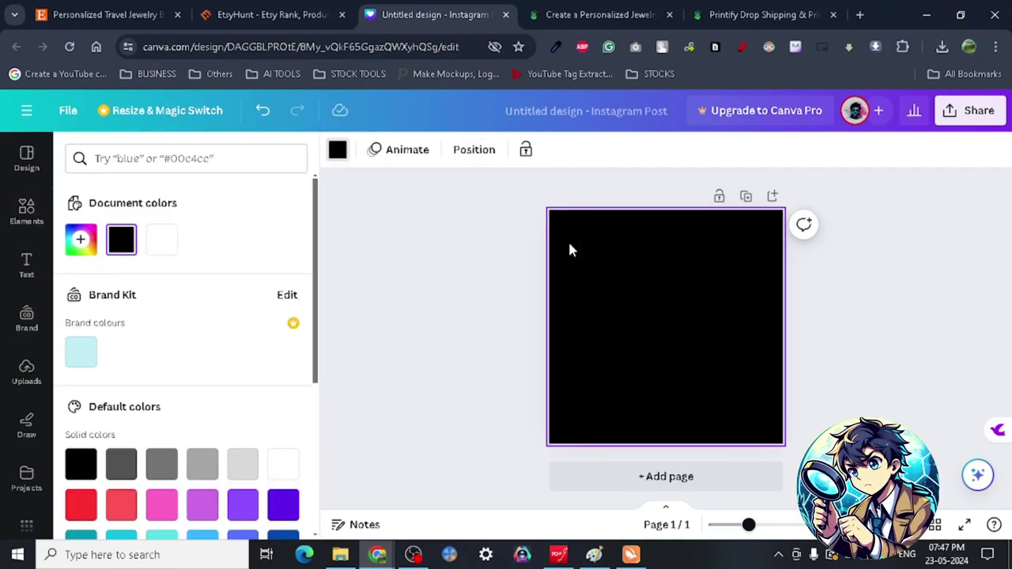
pyautogui.click(339, 152)
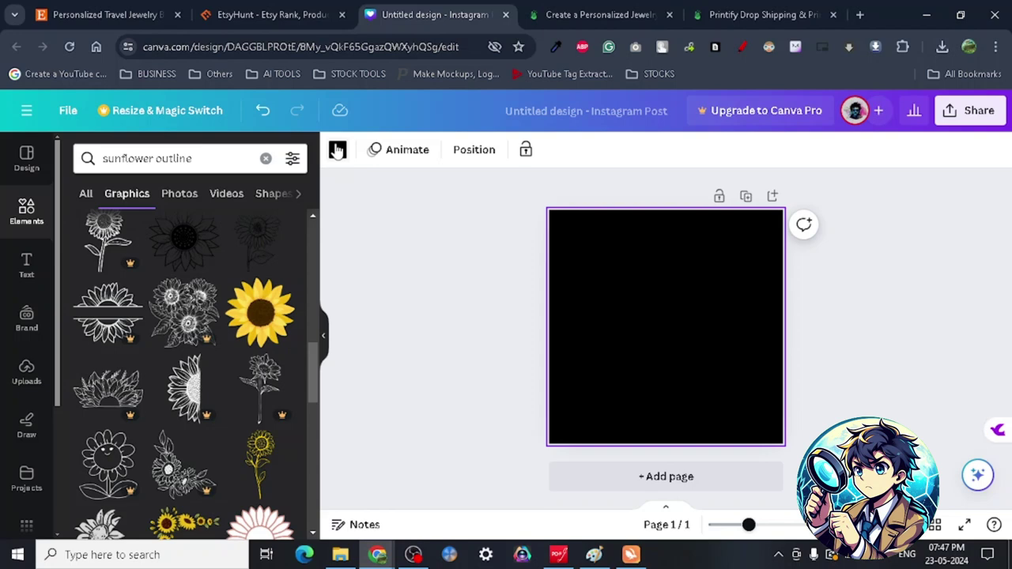
pyautogui.click(338, 149)
pyautogui.click(283, 464)
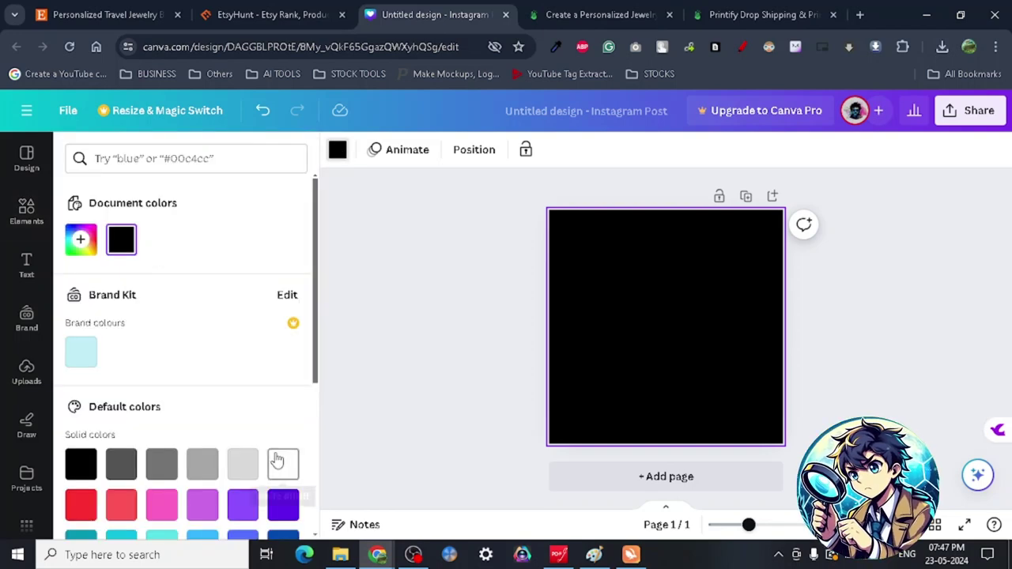
pyautogui.click(457, 291)
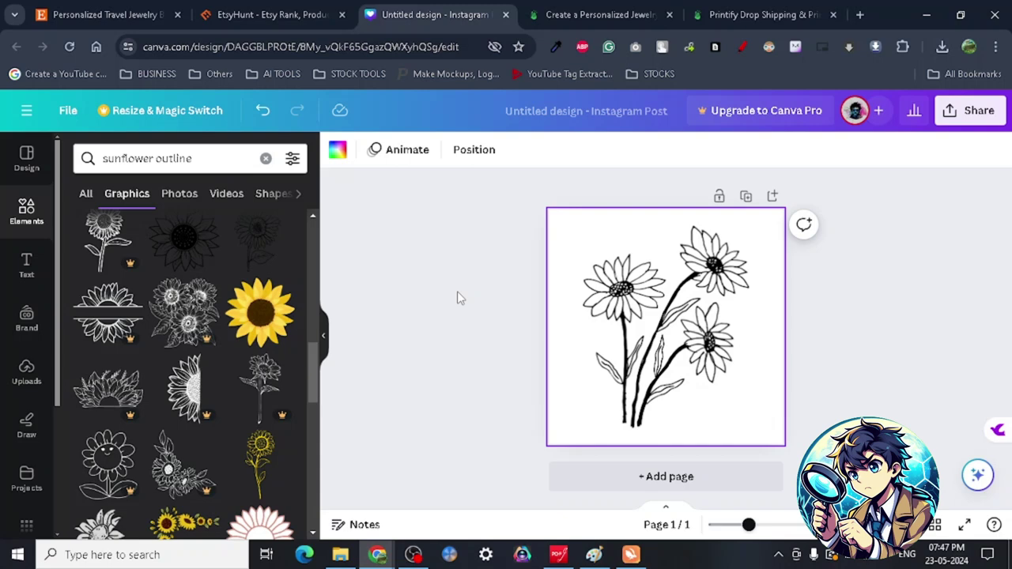
pyautogui.click(243, 8)
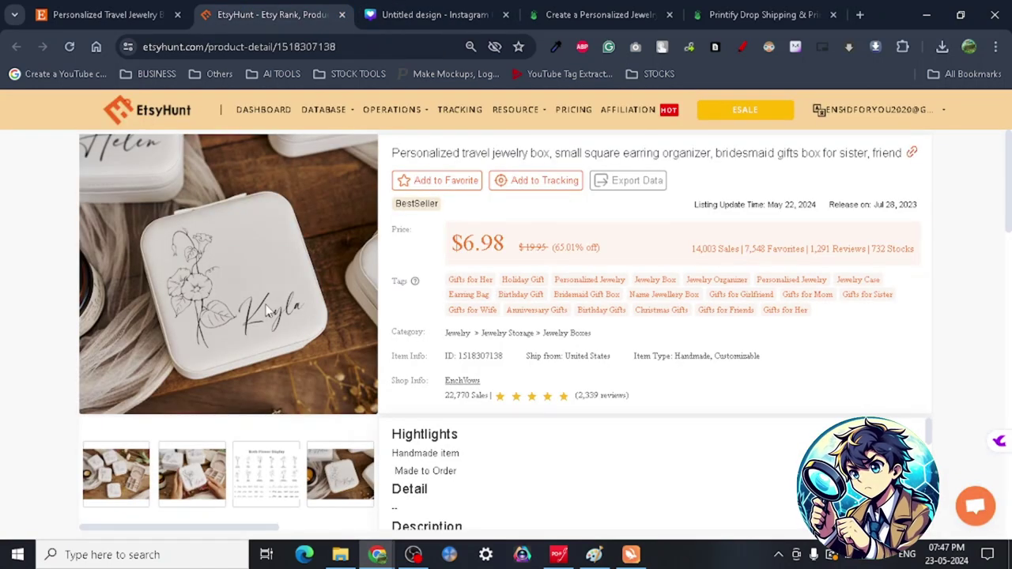
pyautogui.click(434, 14)
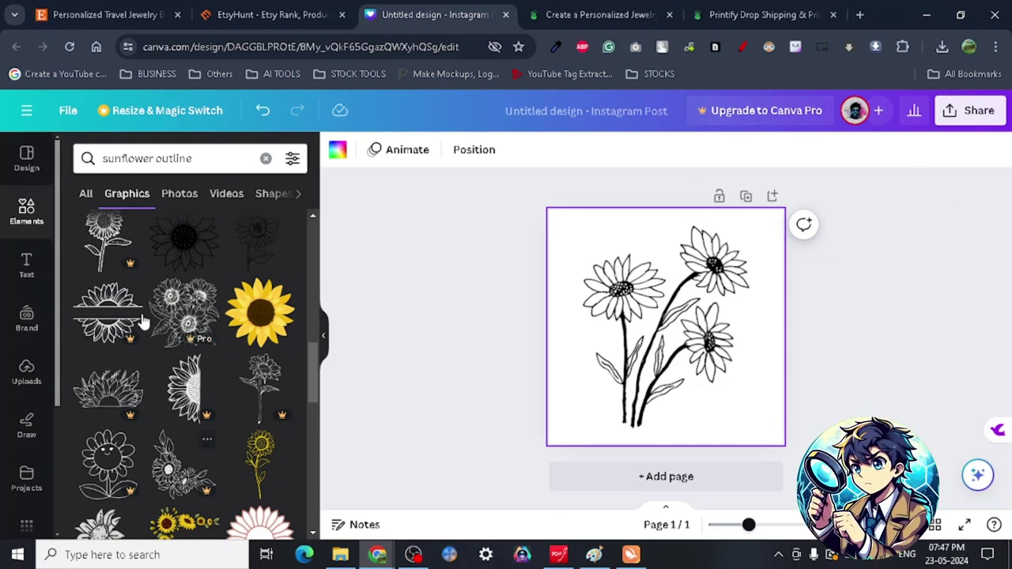
pyautogui.click(226, 13)
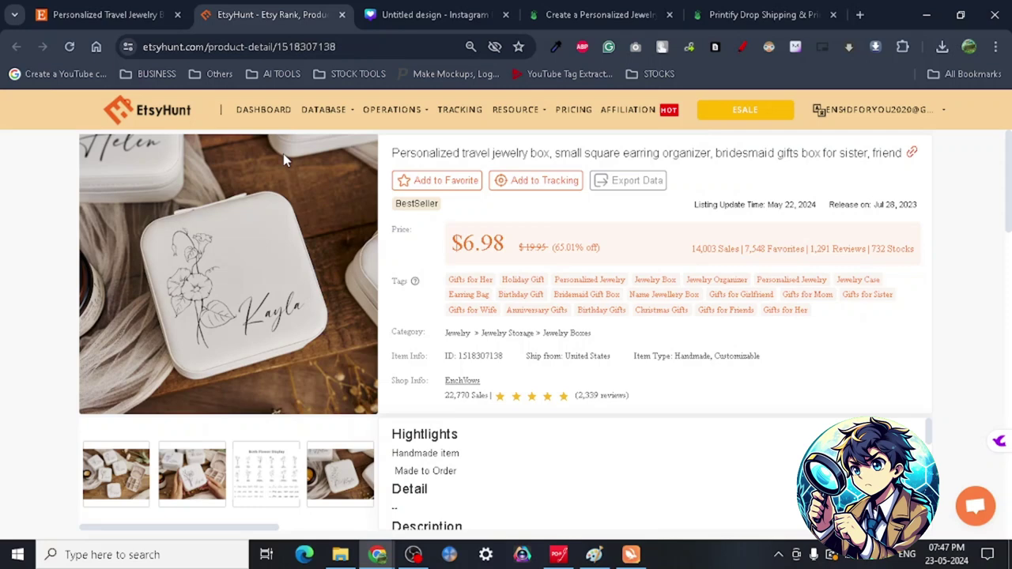
pyautogui.click(408, 19)
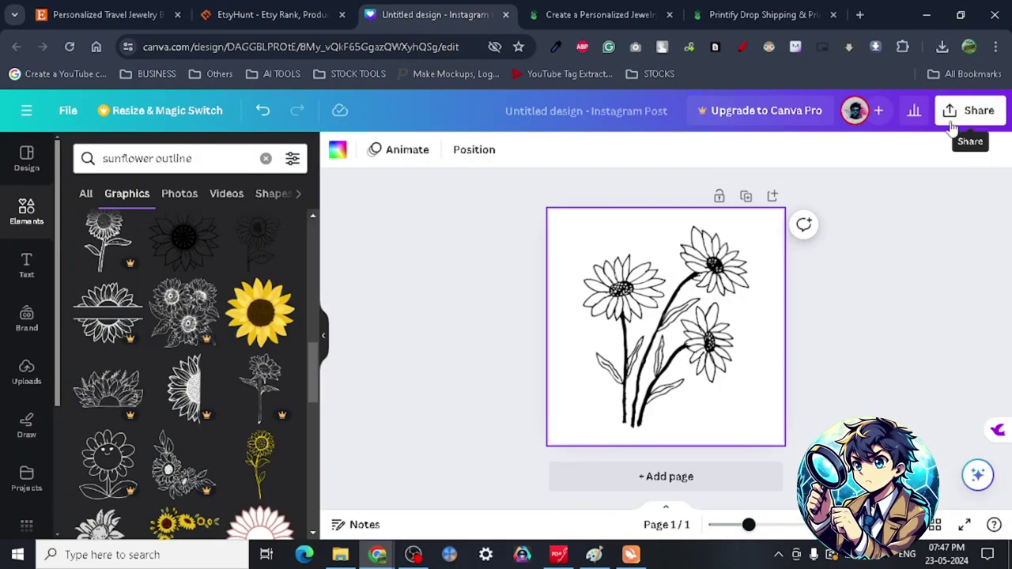
pyautogui.click(989, 123)
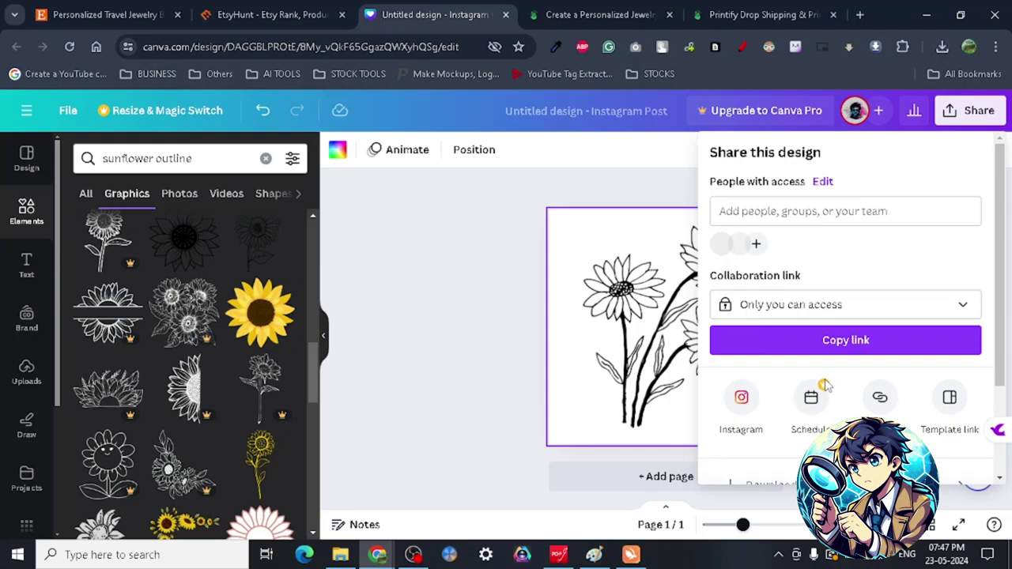
pyautogui.scroll(-3, 826, 385)
pyautogui.click(838, 360)
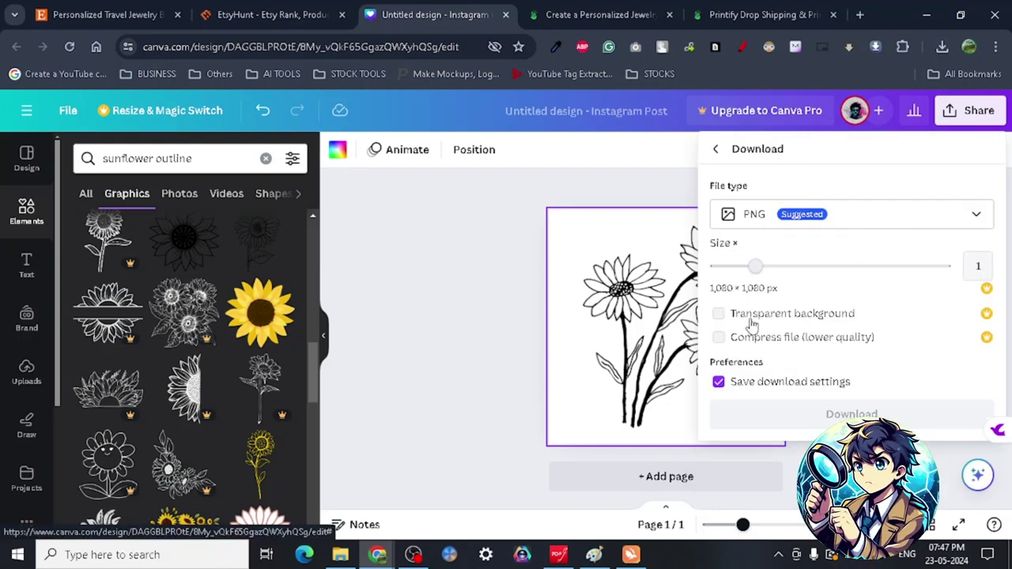
pyautogui.click(421, 255)
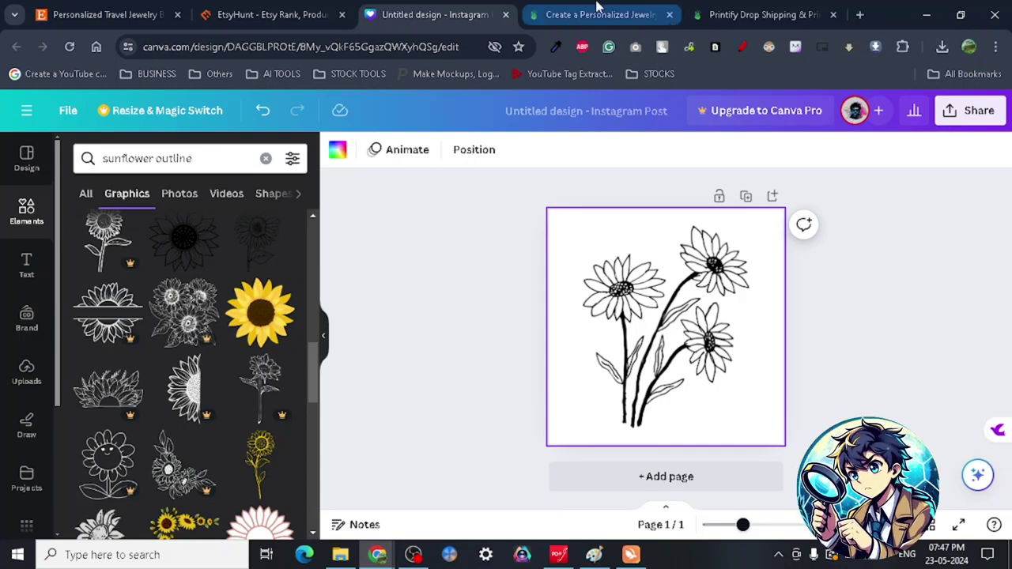
# - Switch to the Printify 'Create a Personalized Jewelry Box' page and skim it
pyautogui.click(641, 13)
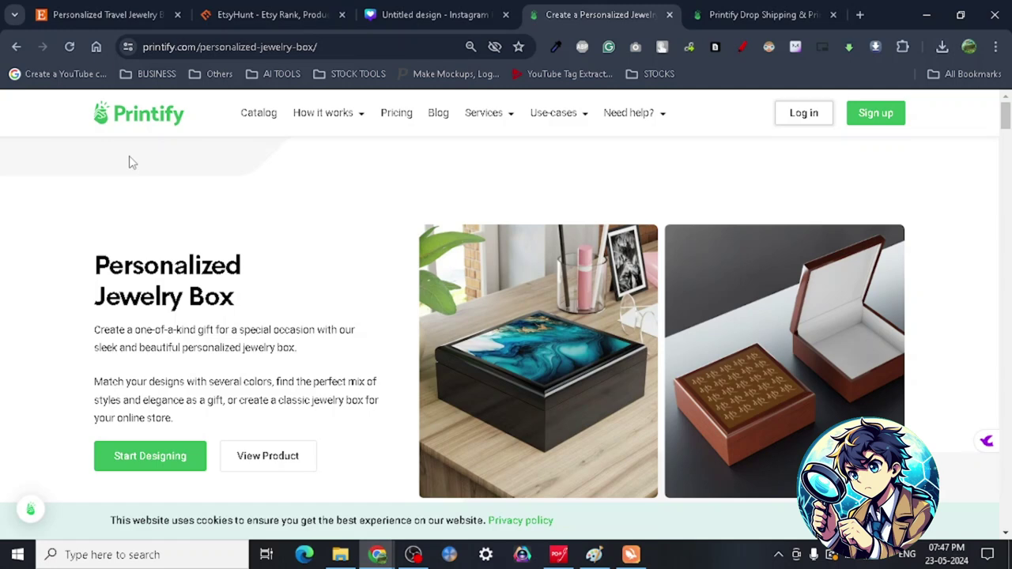
pyautogui.scroll(-1, 531, 361)
pyautogui.scroll(1, 693, 332)
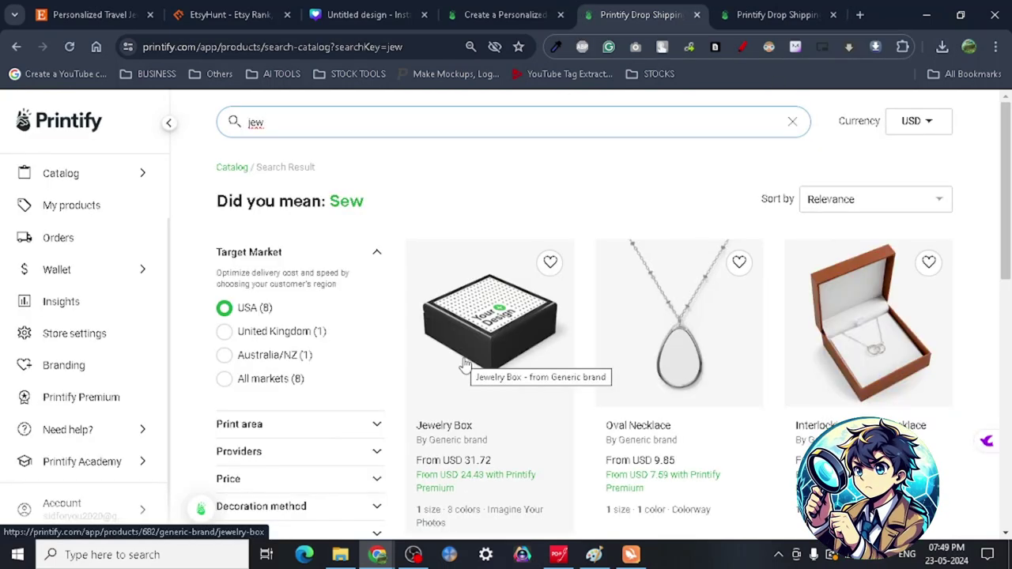
# - Open the Jewelry Box product page and show the top-down image of its lid
pyautogui.click(465, 363)
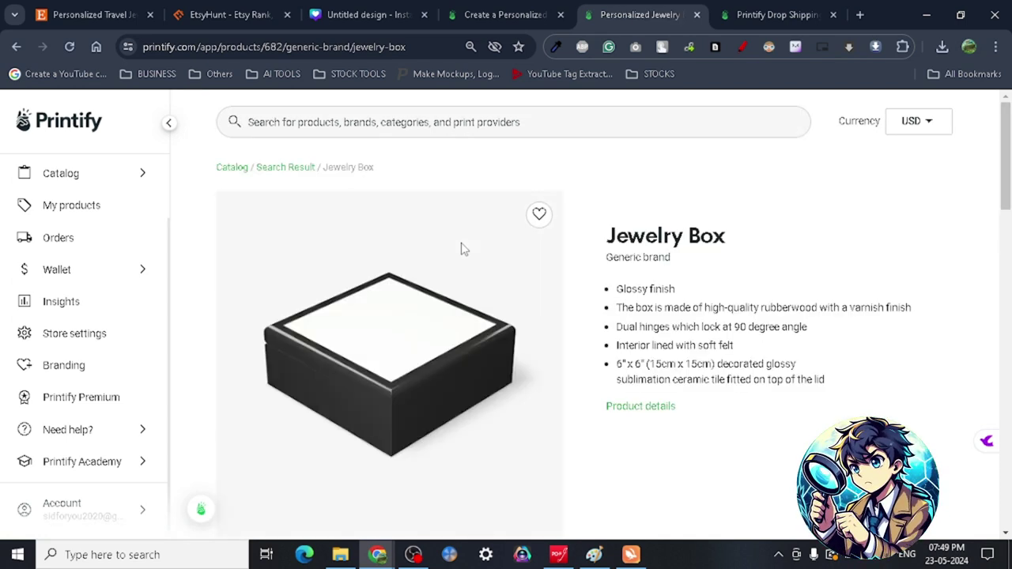
pyautogui.scroll(-4, 650, 332)
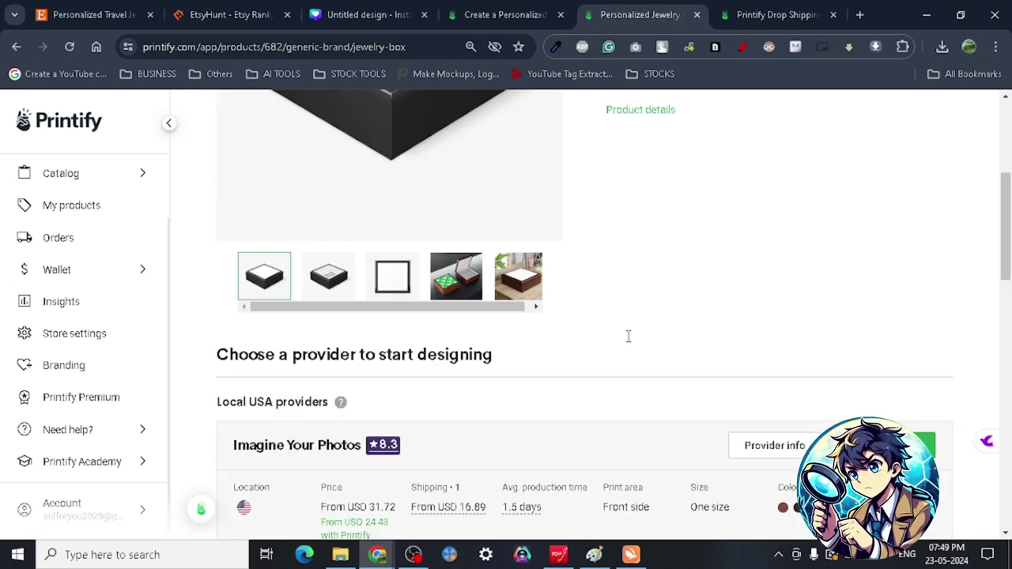
pyautogui.click(466, 275)
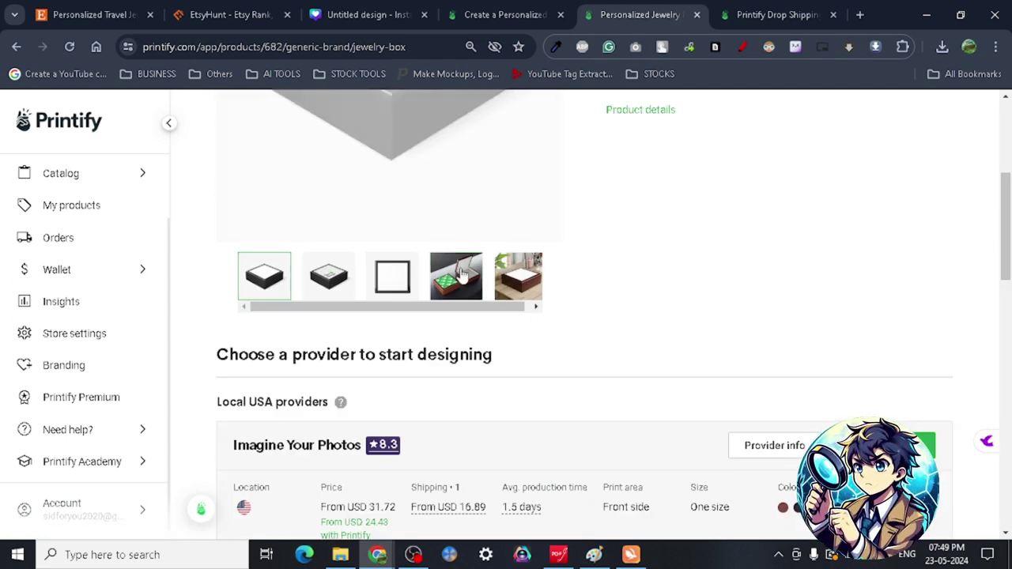
pyautogui.click(315, 282)
pyautogui.click(381, 280)
# - Scroll the Jewelry Box page, reviewing provider Imagine Your Photos at USD 31.72
pyautogui.scroll(4, 543, 334)
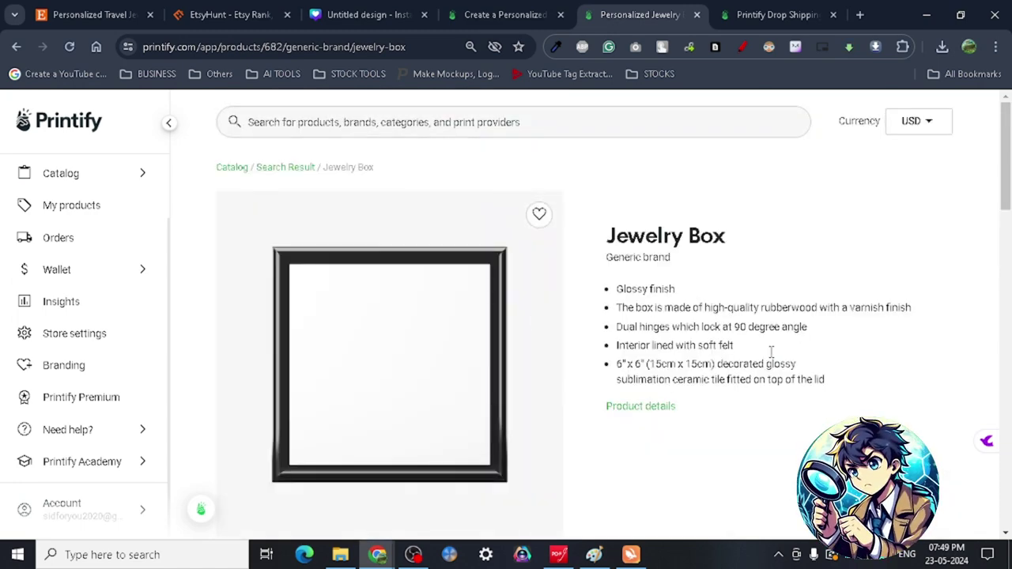
pyautogui.scroll(-3, 771, 351)
pyautogui.scroll(-3, 658, 325)
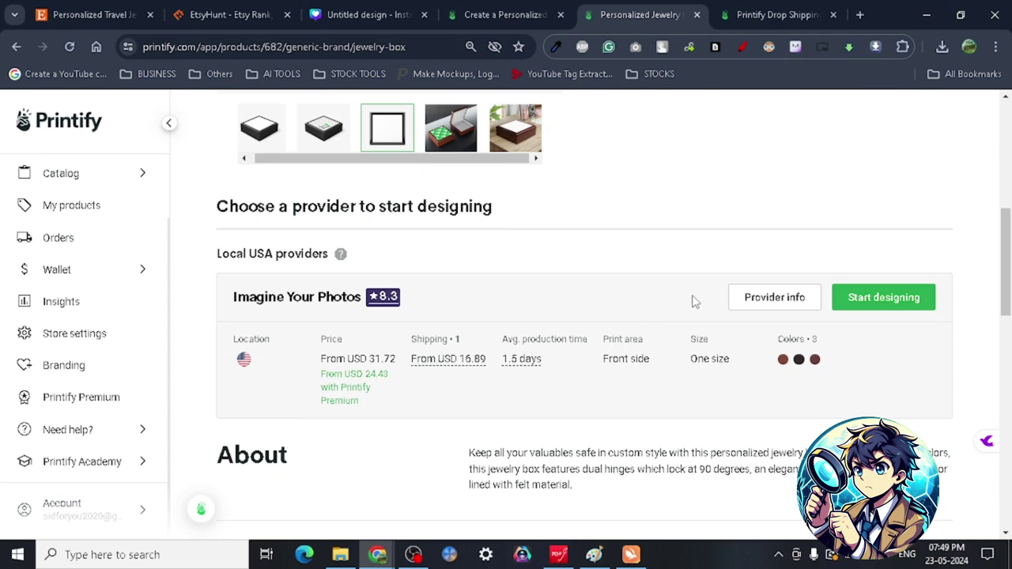
pyautogui.scroll(7, 615, 350)
pyautogui.scroll(-5, 615, 351)
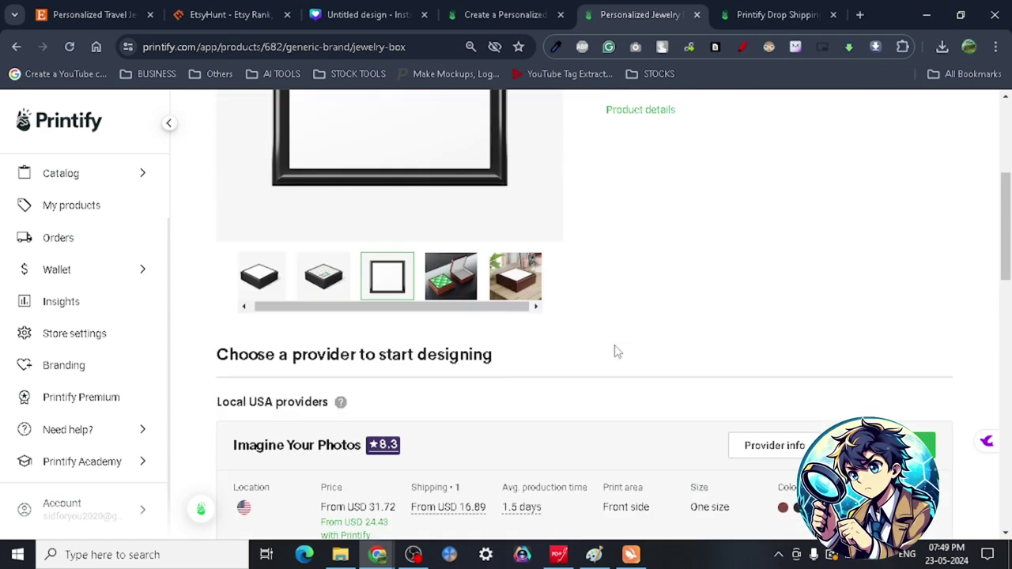
pyautogui.scroll(4, 615, 345)
pyautogui.scroll(-4, 617, 350)
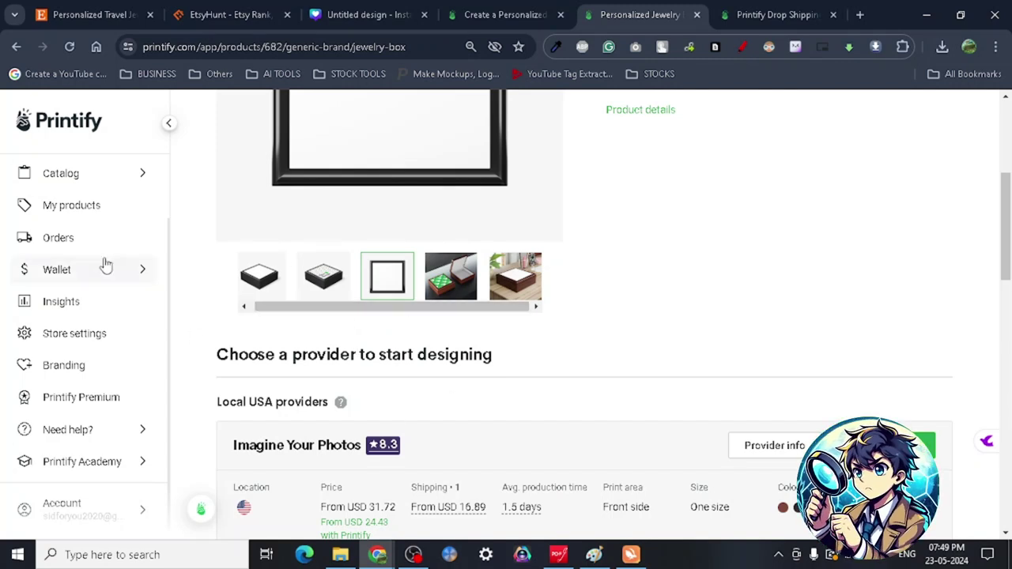
pyautogui.scroll(4, 613, 340)
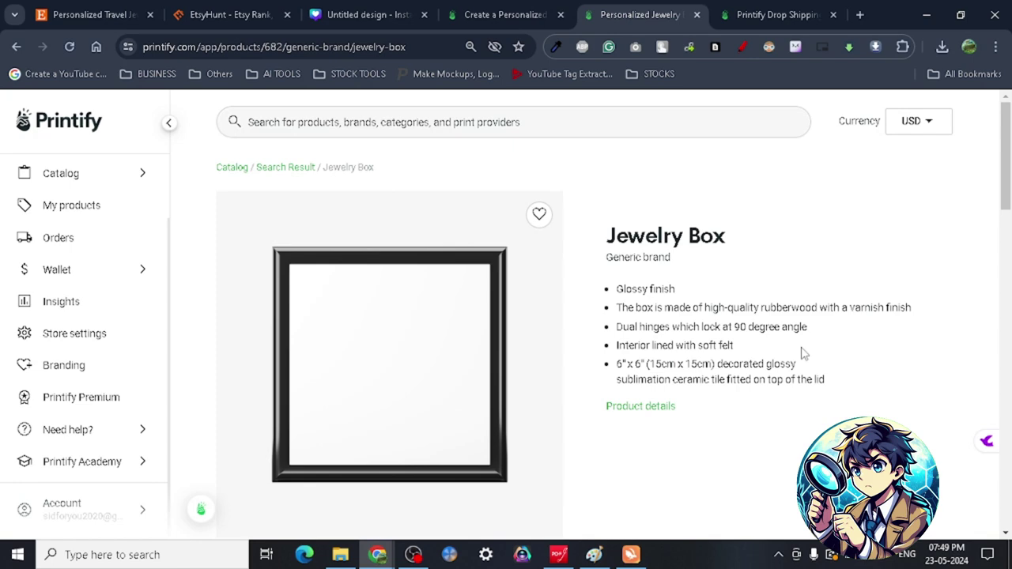
pyautogui.scroll(-2, 804, 353)
# - Jump to product details and show the green-tile, then brown wooden desk photo
pyautogui.click(621, 258)
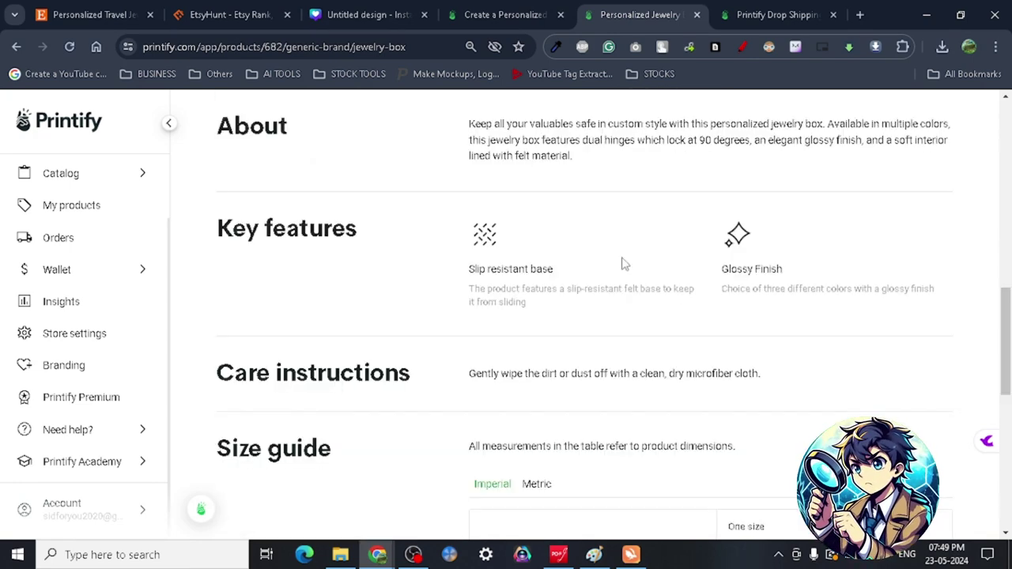
pyautogui.scroll(7, 570, 302)
pyautogui.scroll(-2, 569, 302)
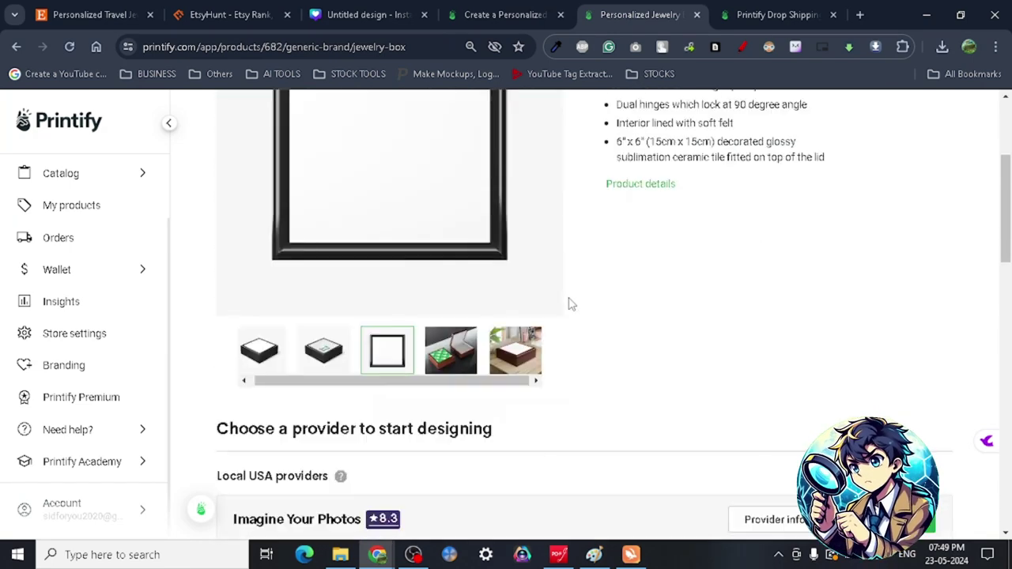
pyautogui.click(475, 357)
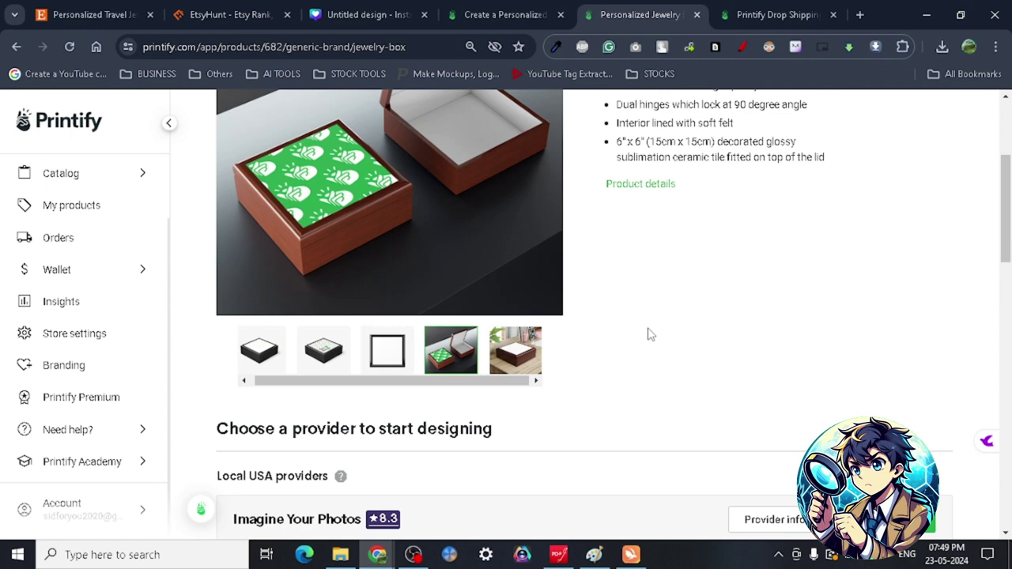
pyautogui.click(535, 341)
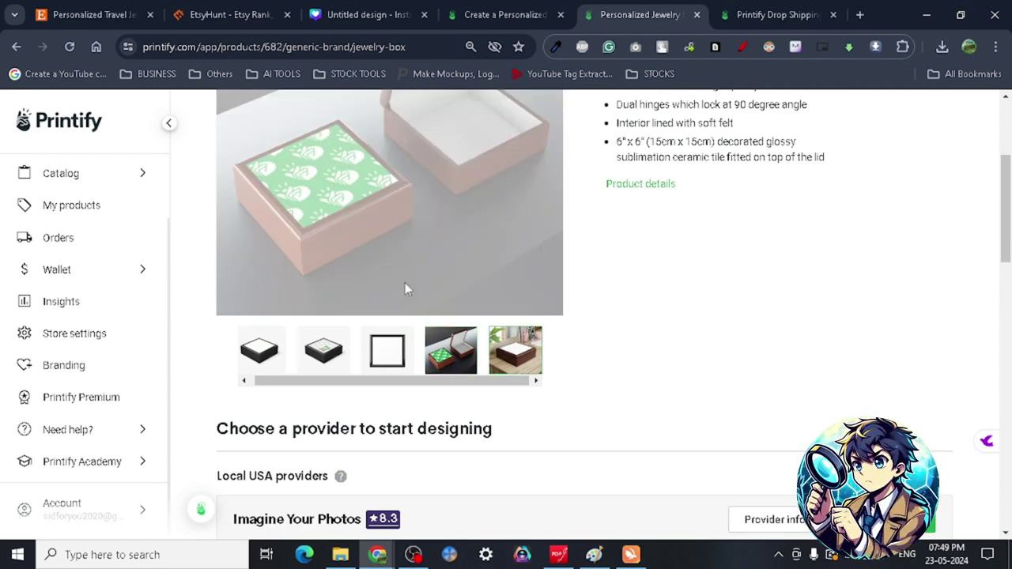
# - Review USD 16.89 shipping, 1.5-day production and rubberwood, ceramic-tile features
pyautogui.scroll(2, 712, 434)
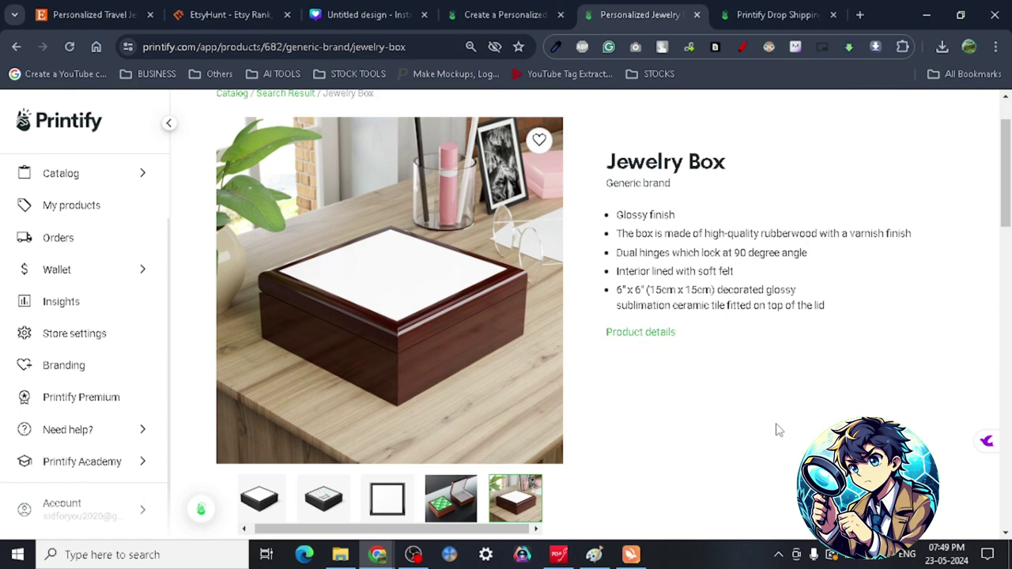
pyautogui.scroll(-2, 776, 429)
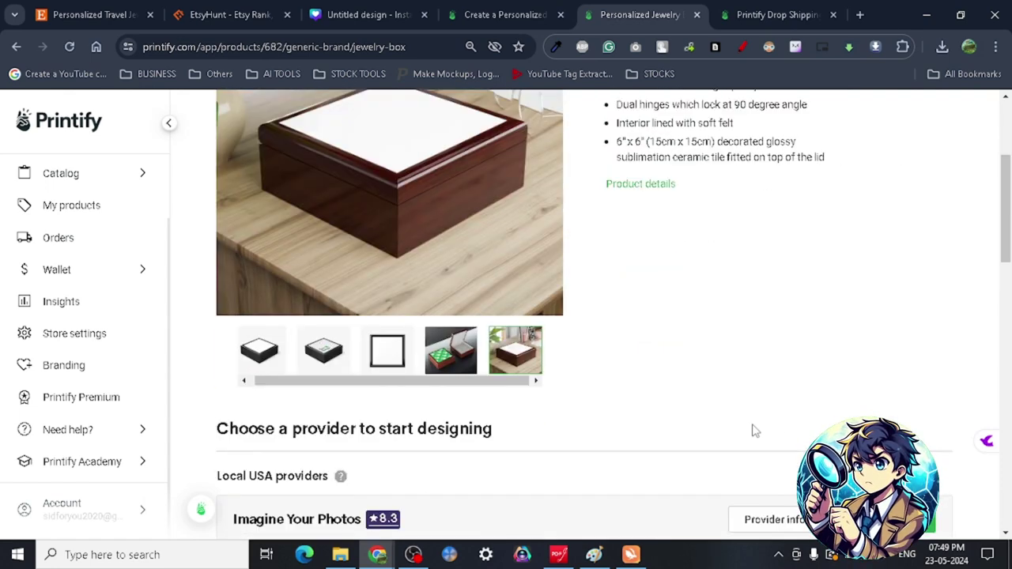
pyautogui.scroll(-3, 752, 430)
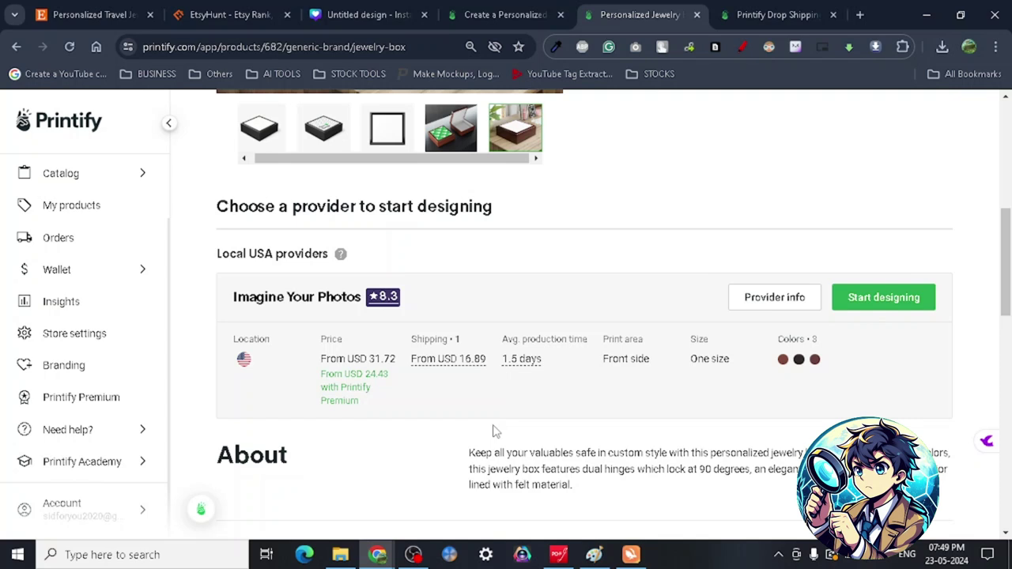
pyautogui.scroll(1, 493, 427)
pyautogui.scroll(4, 493, 425)
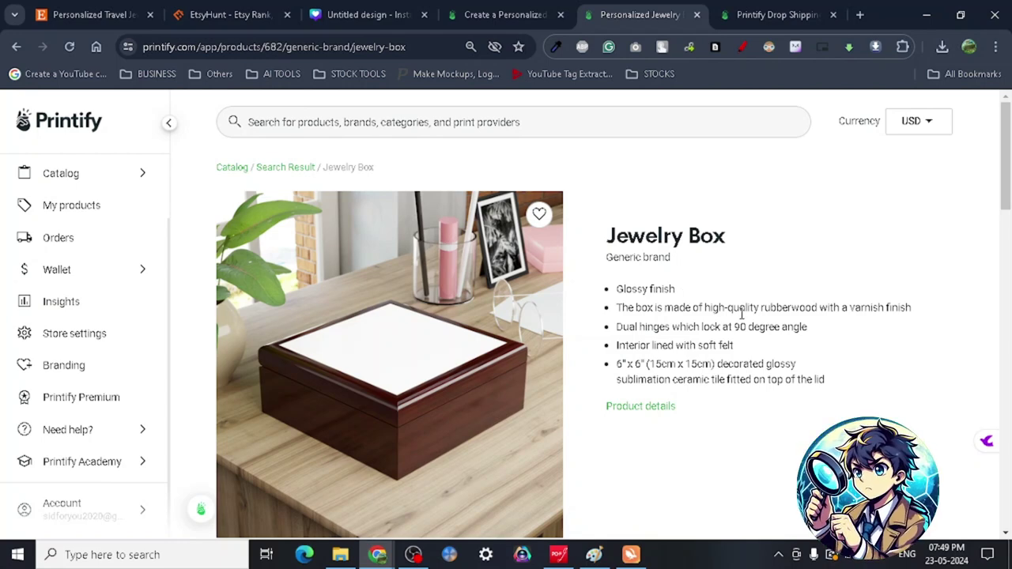
pyautogui.scroll(-1, 603, 371)
pyautogui.scroll(-2, 594, 356)
pyautogui.scroll(3, 593, 358)
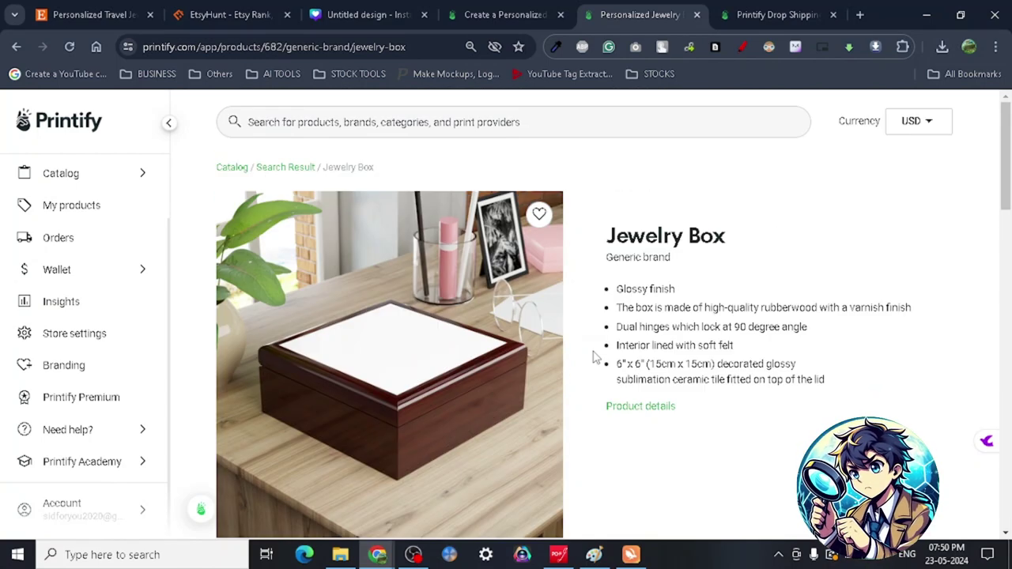